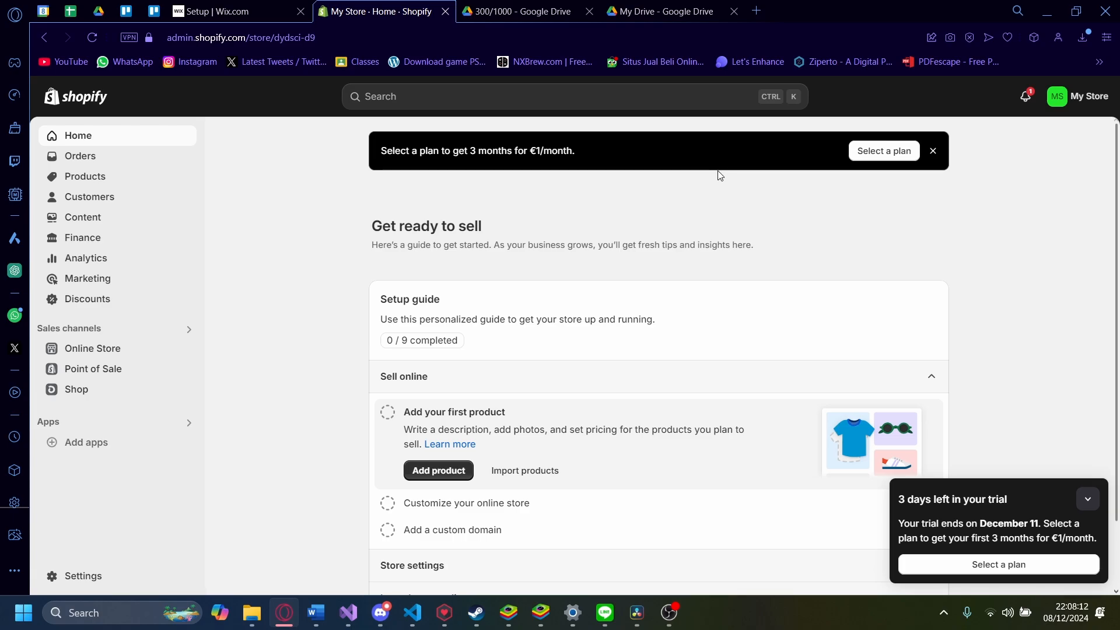
Step: Dismiss the 'Select a plan' banner and collapse the '3 days left in your trial' popup
left_click(933, 151)
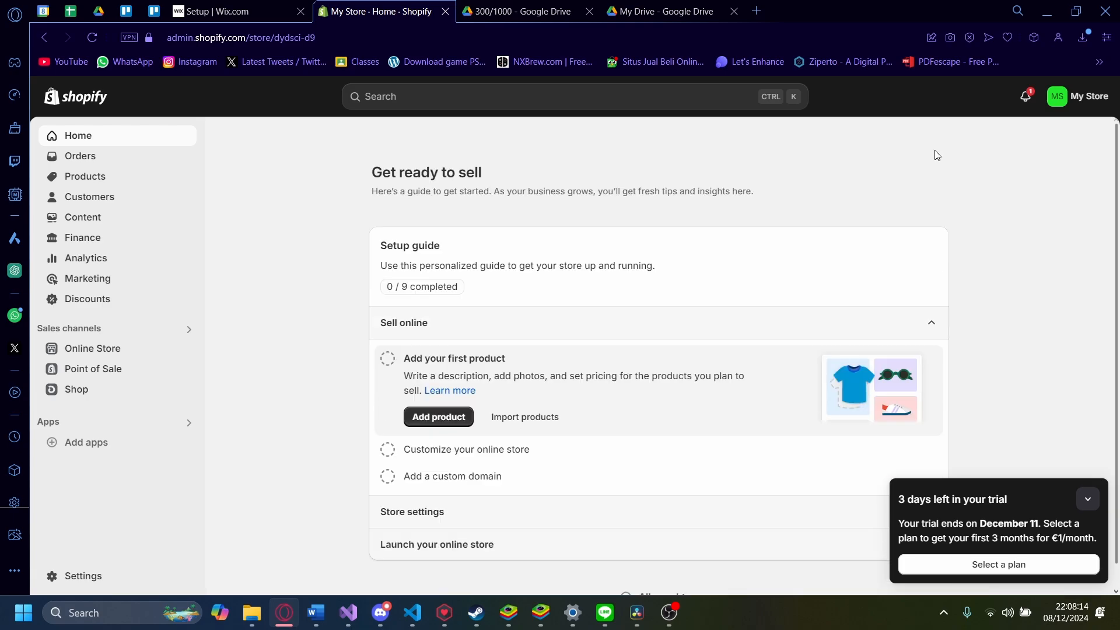
scroll(1093, 281, "down", 1)
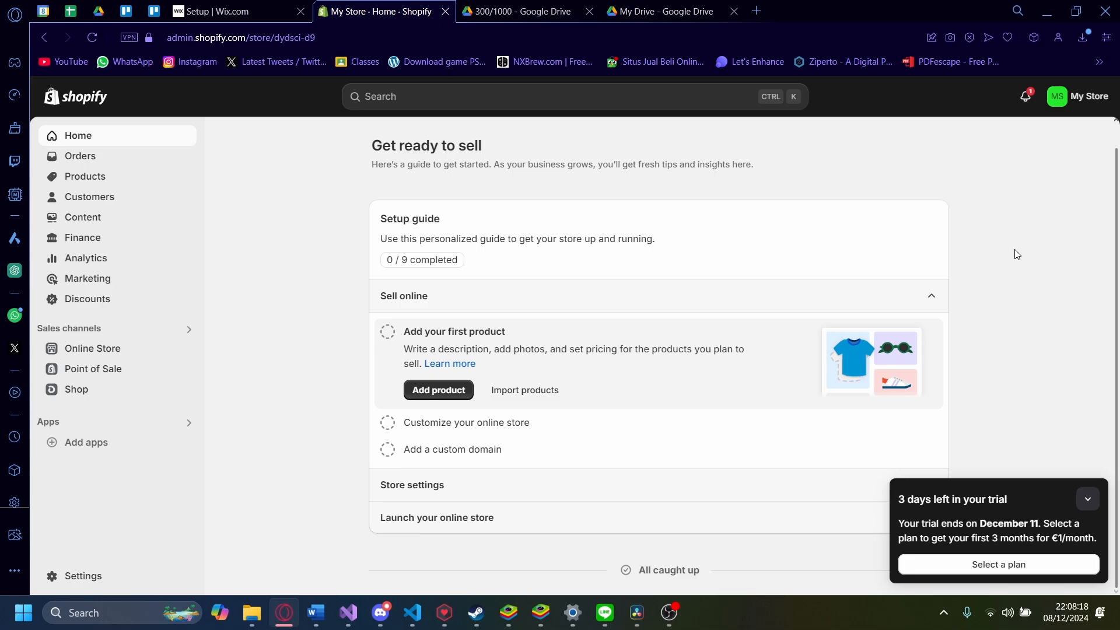
scroll(993, 243, "up", 1)
left_click(1086, 502)
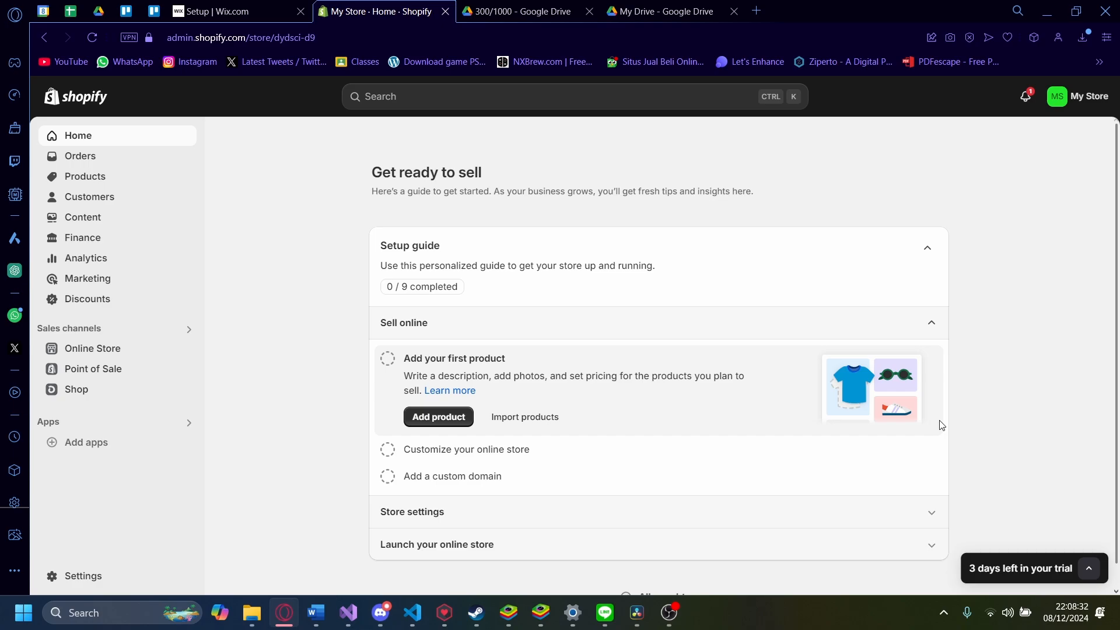
Step: Search the Shopify App Store for 'shopify a' from the admin search bar
left_click(492, 97)
type("sho")
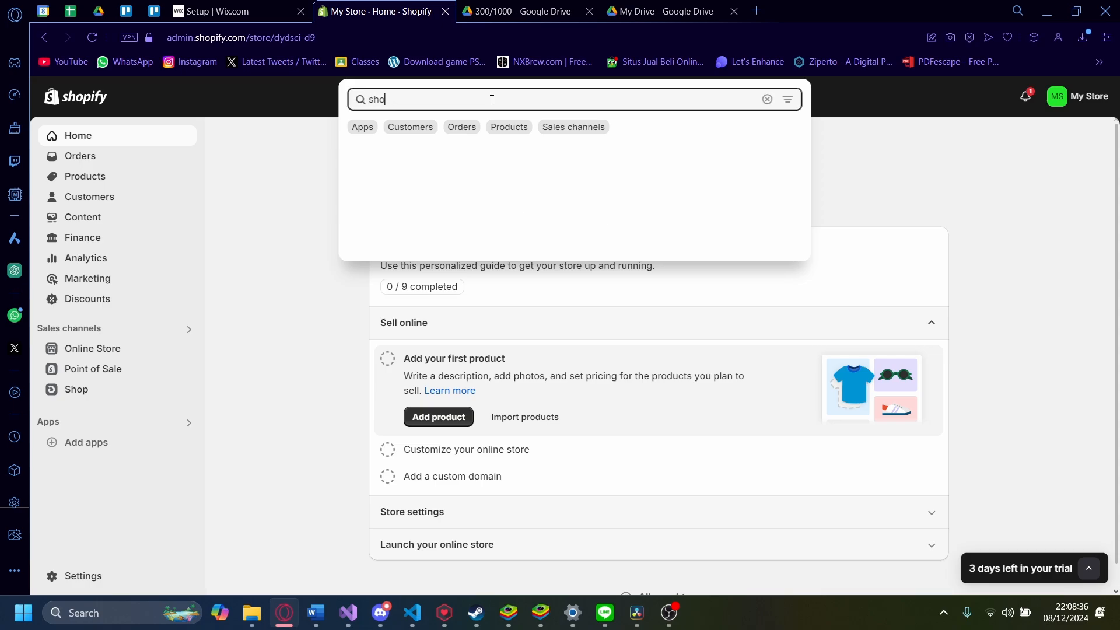
type("pify a")
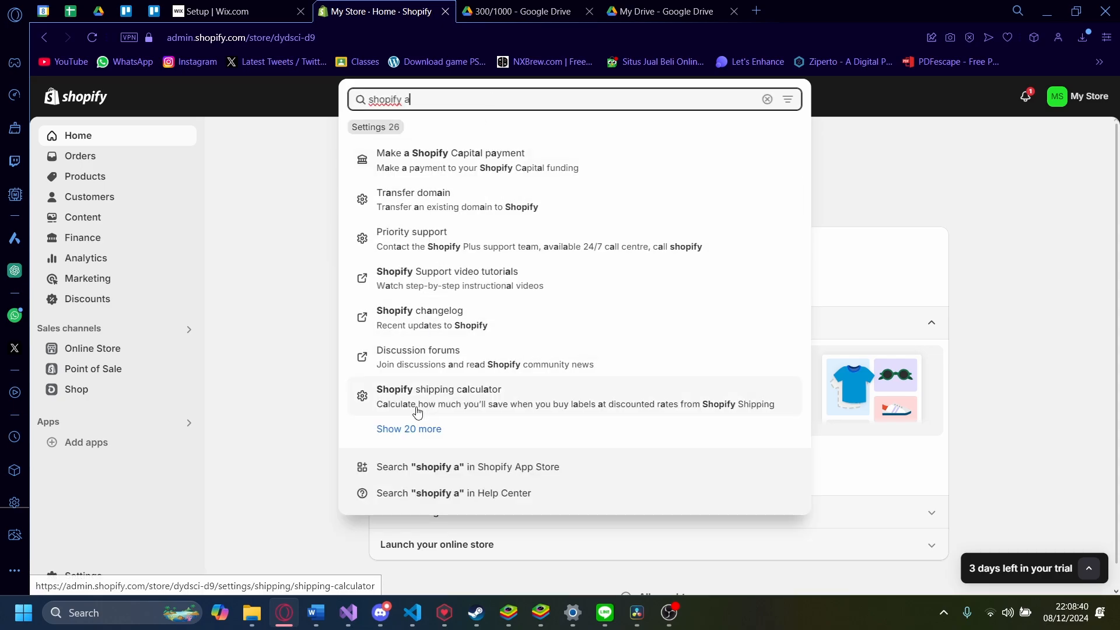
left_click(511, 476)
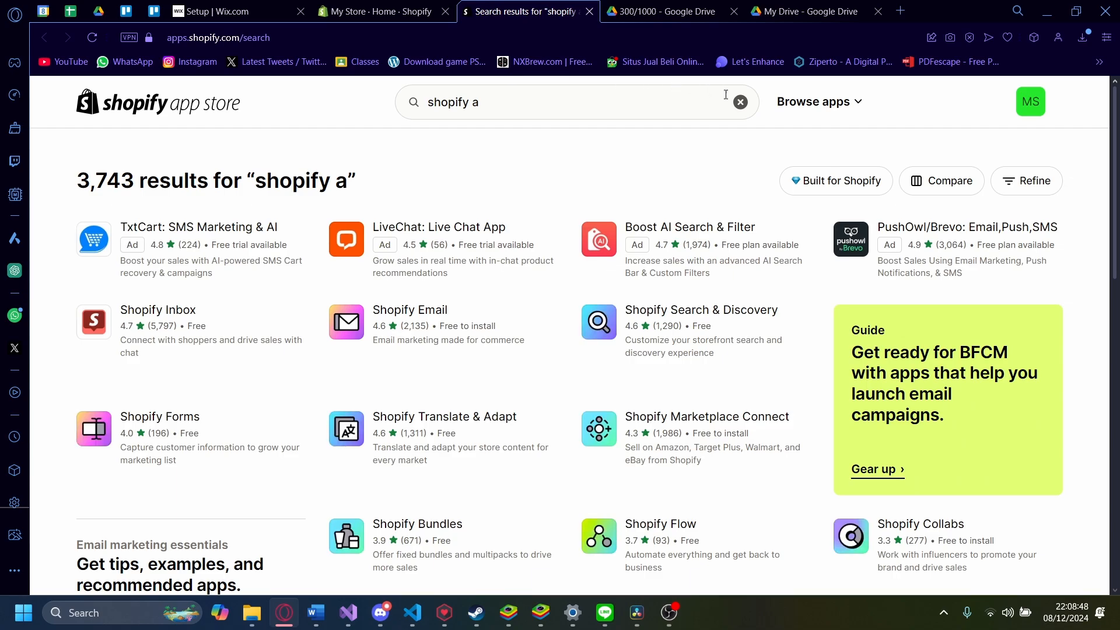
Step: Return to the App Store home page and browse its apps popular with similar stores
left_click(149, 113)
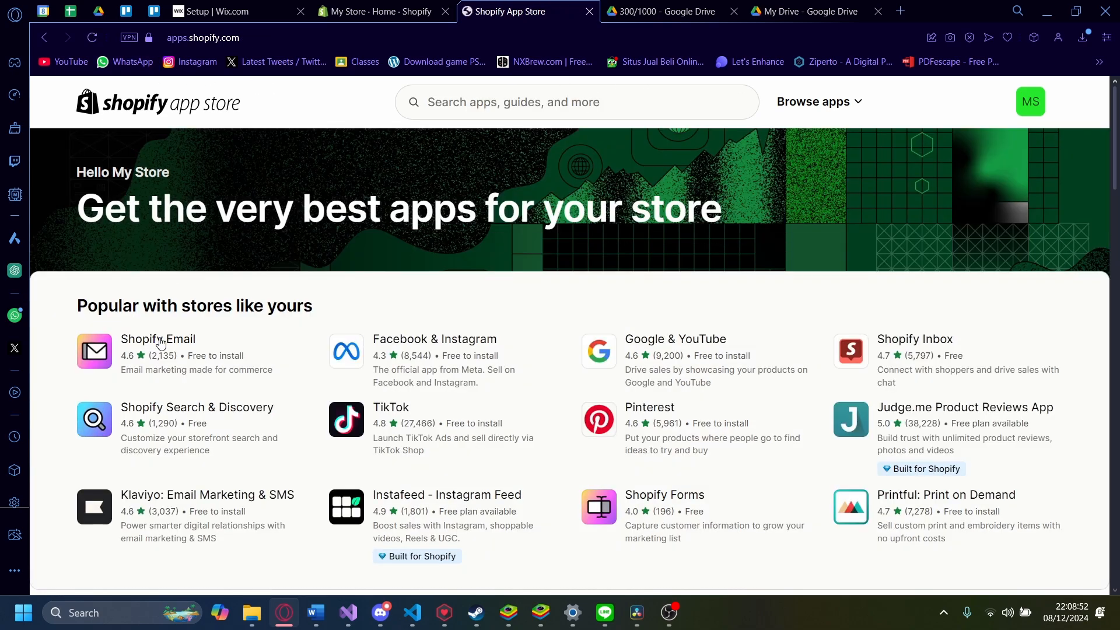
scroll(160, 343, "down", 1)
scroll(161, 342, "down", 1)
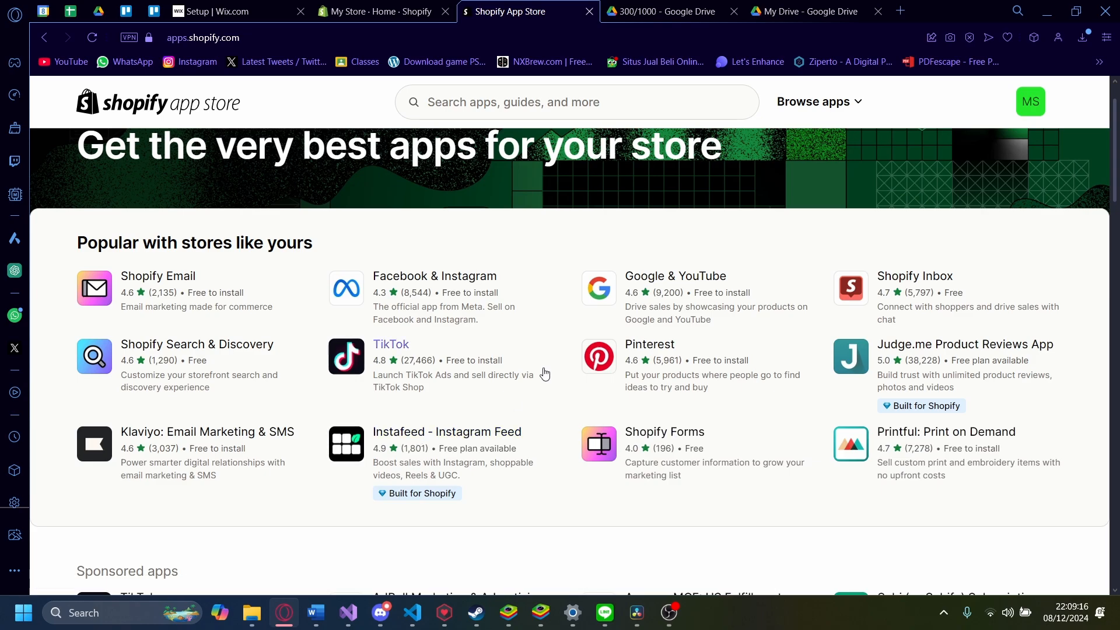
scroll(374, 443, "down", 5)
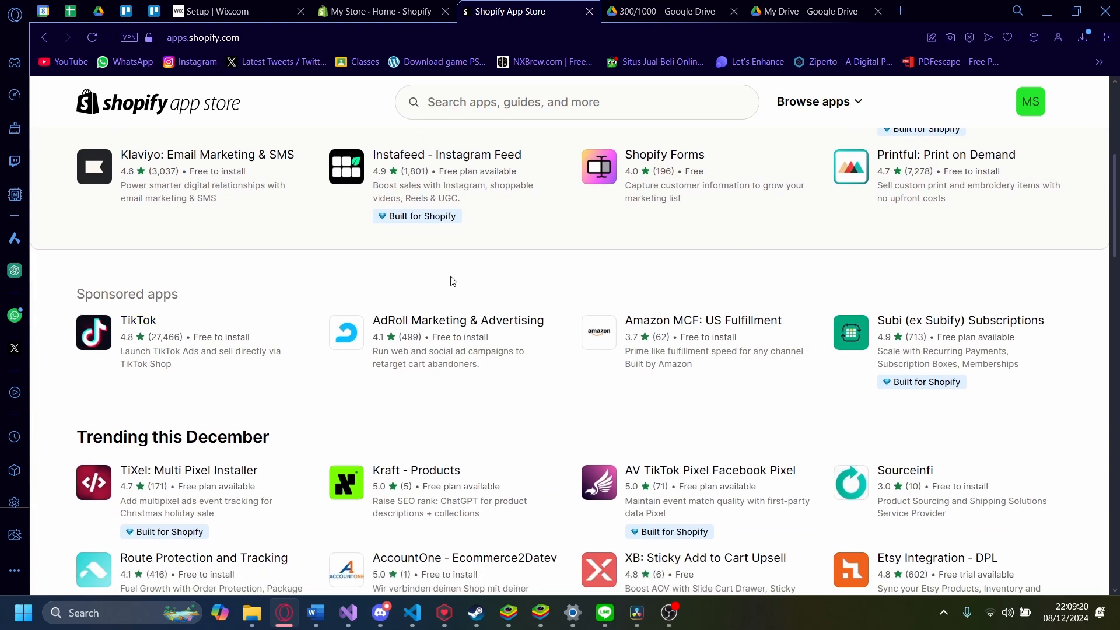
scroll(452, 280, "up", 4)
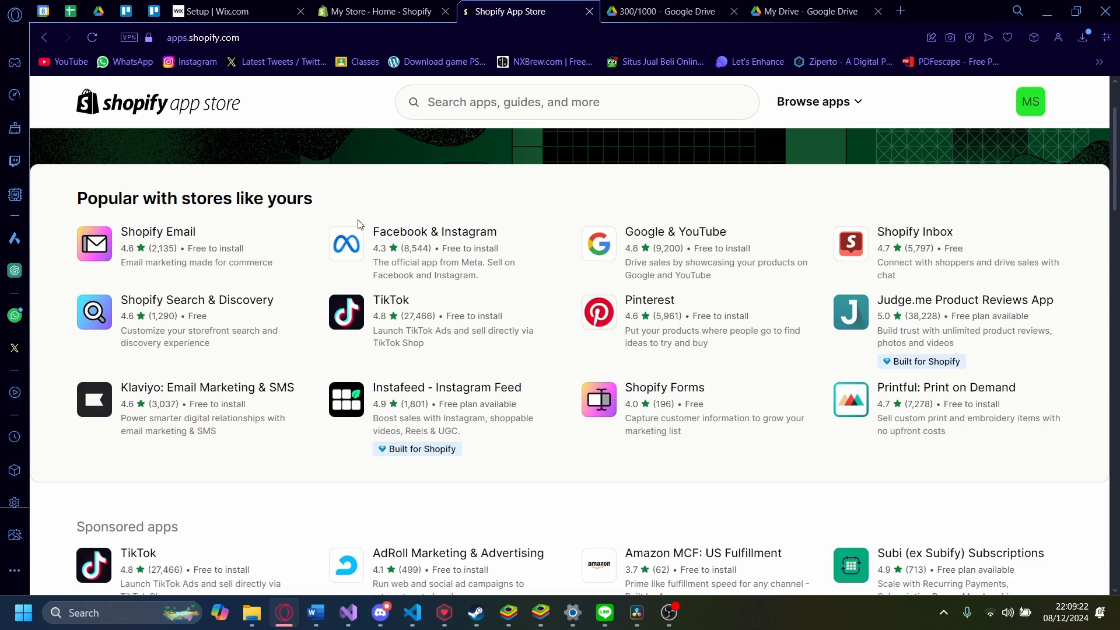
scroll(239, 477, "down", 5)
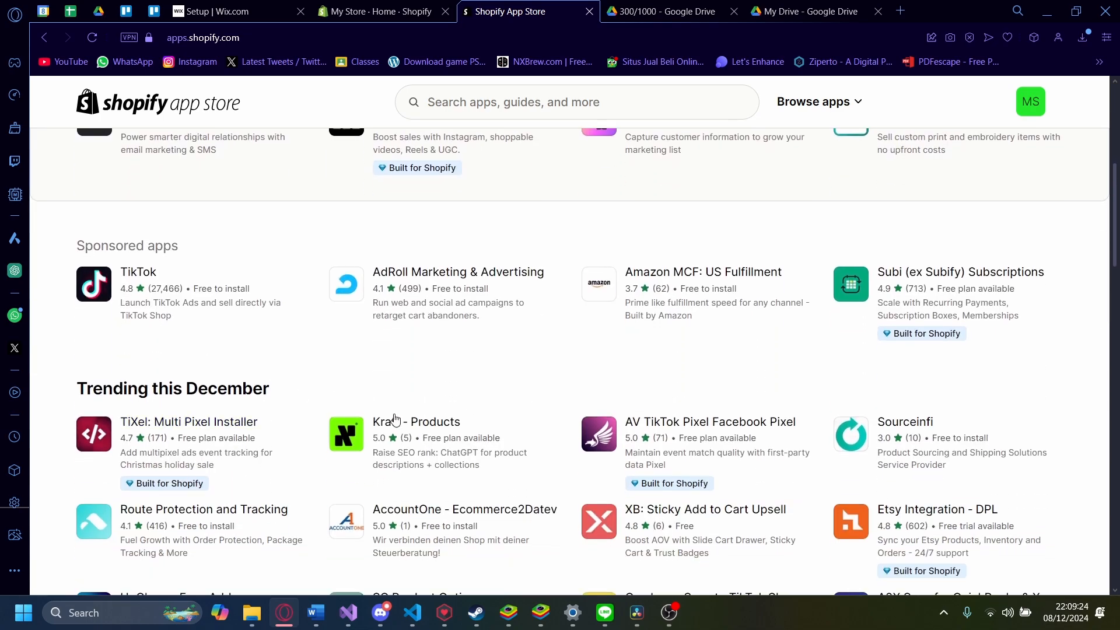
scroll(279, 361, "down", 4)
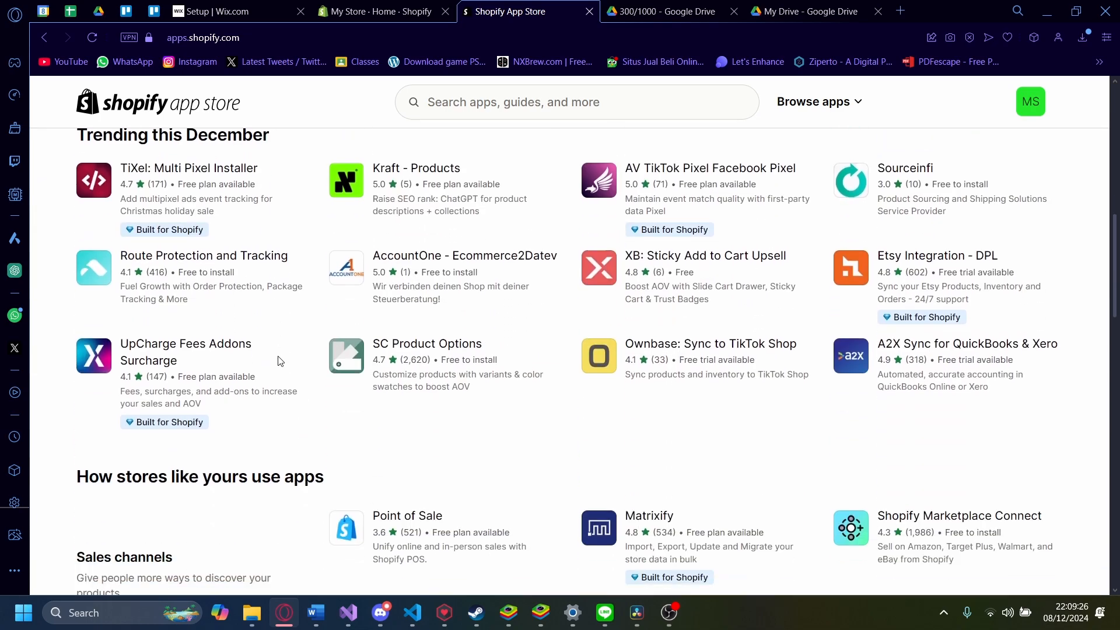
scroll(278, 361, "down", 9)
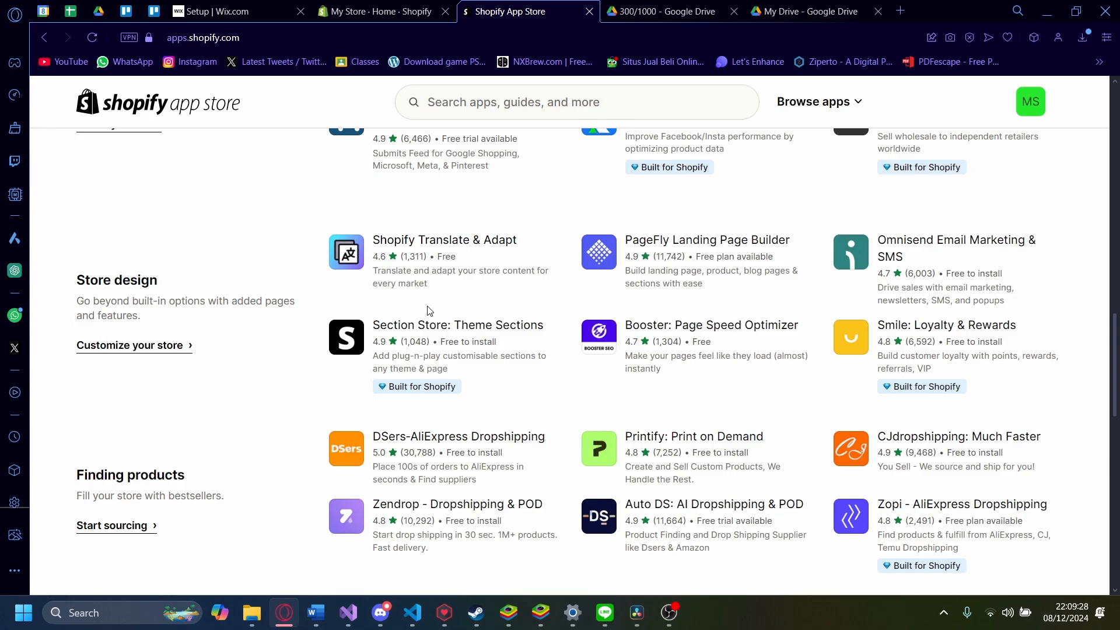
scroll(429, 309, "up", 20)
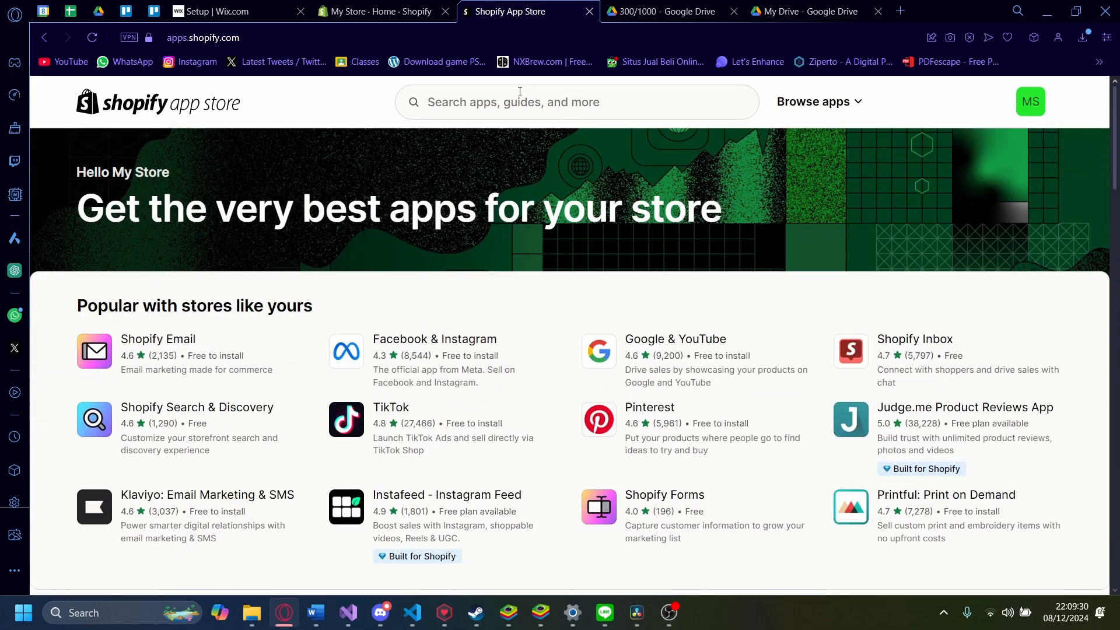
left_click(519, 91)
Step: Search the App Store for 'tiktok' and look through the 385 results
type("tiktok")
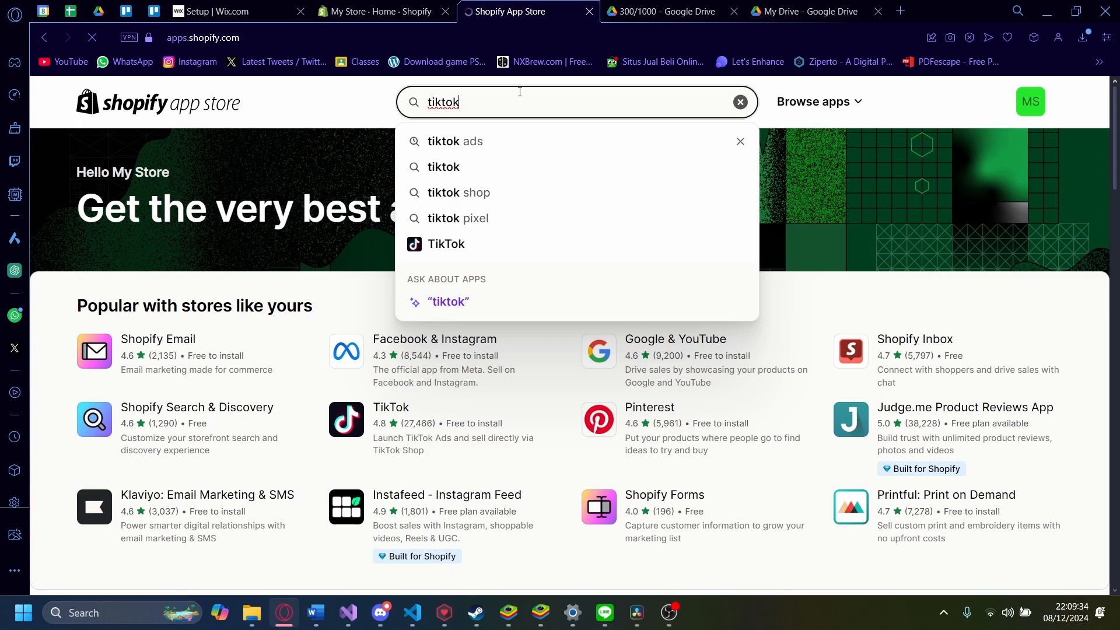
key("Return")
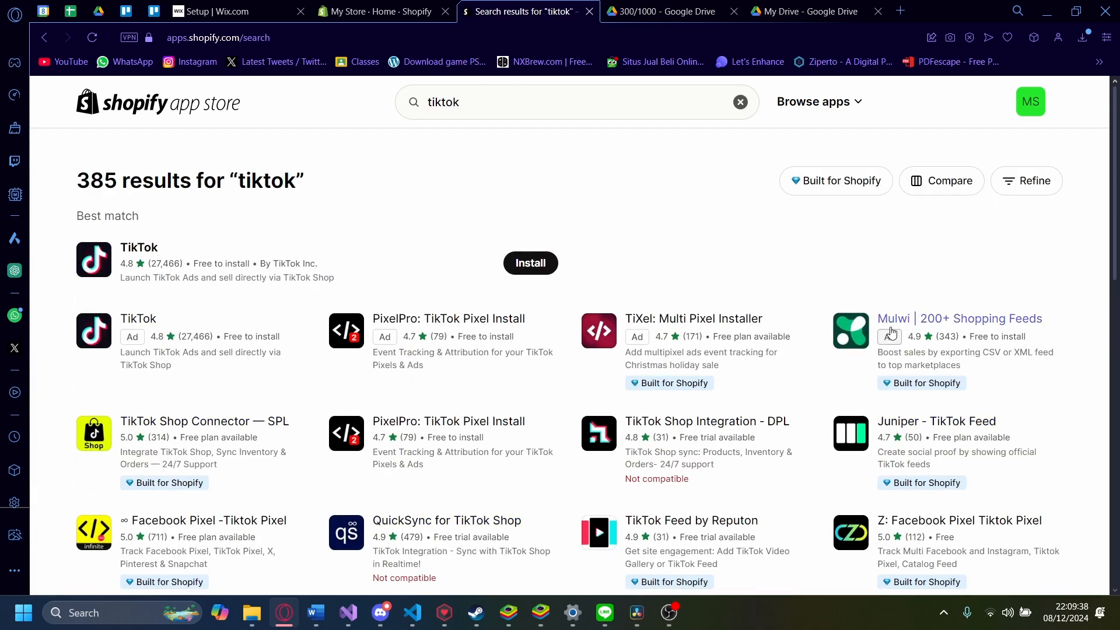
scroll(574, 308, "down", 5)
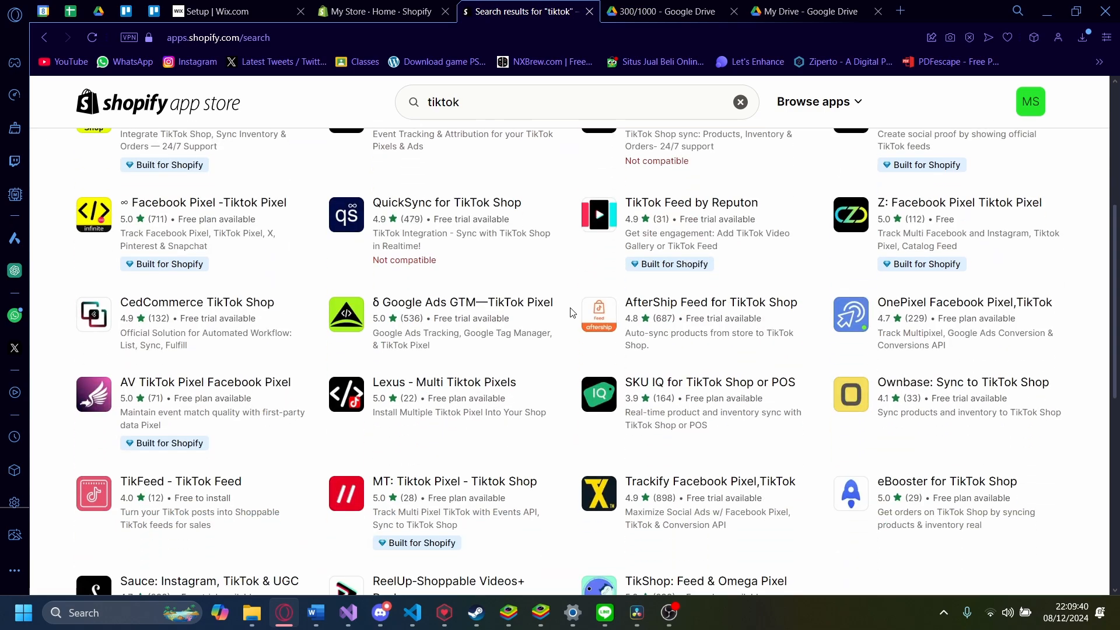
scroll(572, 312, "up", 2)
scroll(572, 312, "up", 2)
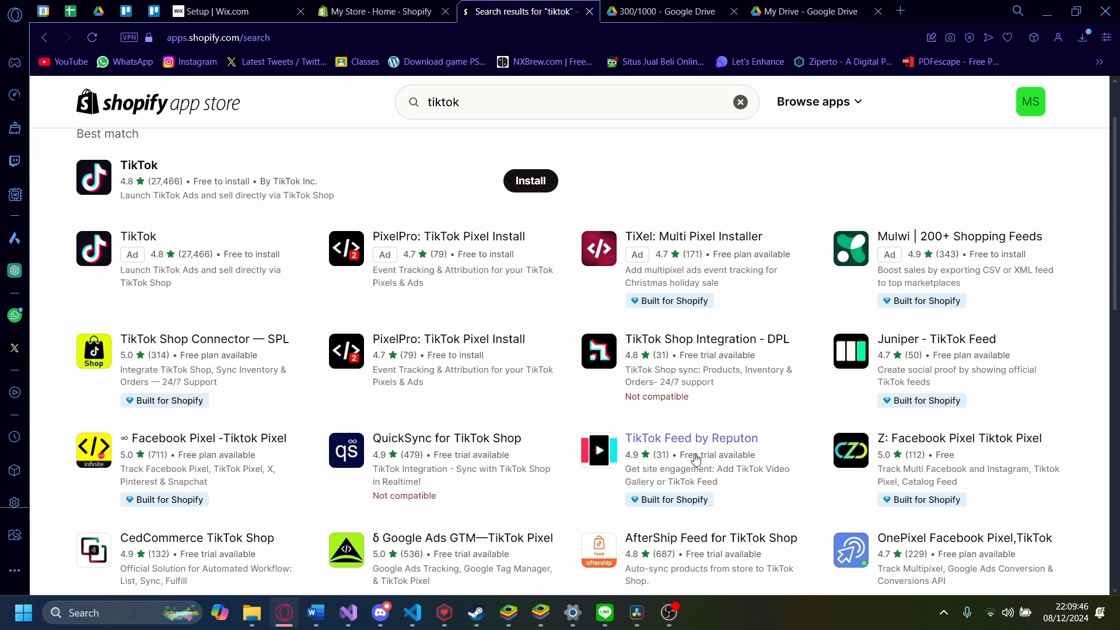
scroll(696, 460, "down", 2)
scroll(696, 460, "up", 1)
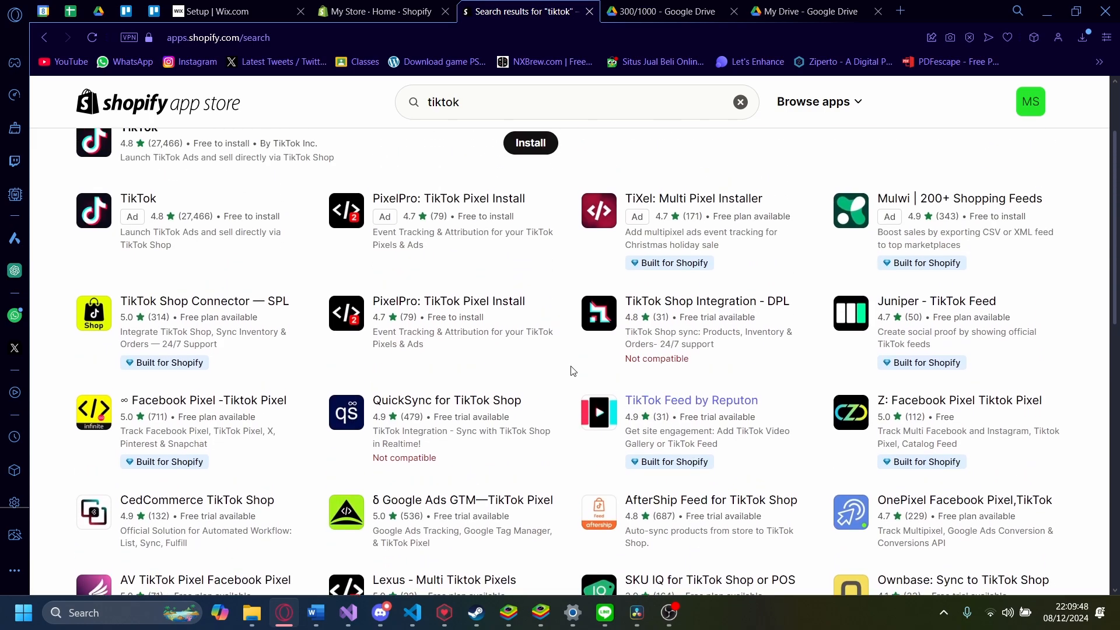
scroll(542, 344, "up", 2)
scroll(408, 280, "up", 1)
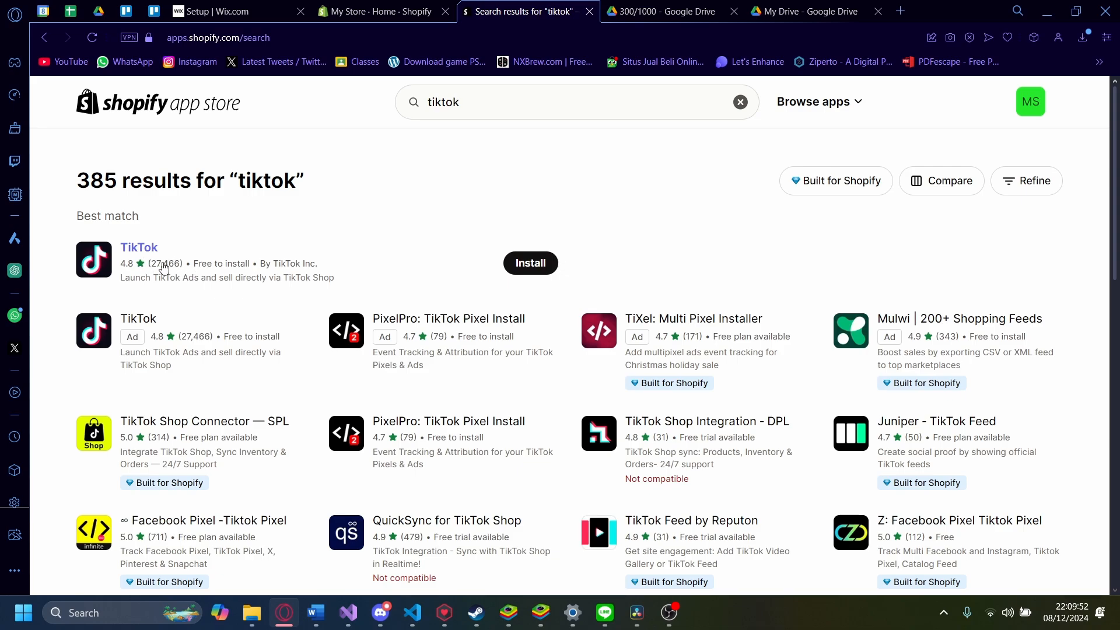
Step: Install the TikTok app by TikTok Inc., granting it the requested store access
left_click(143, 251)
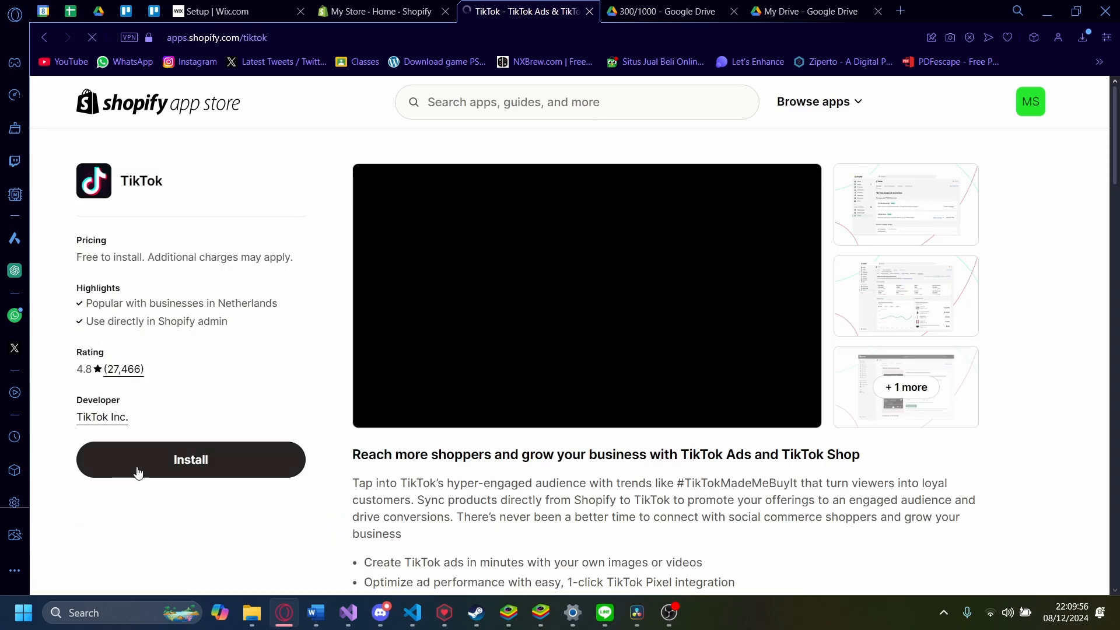
left_click(137, 470)
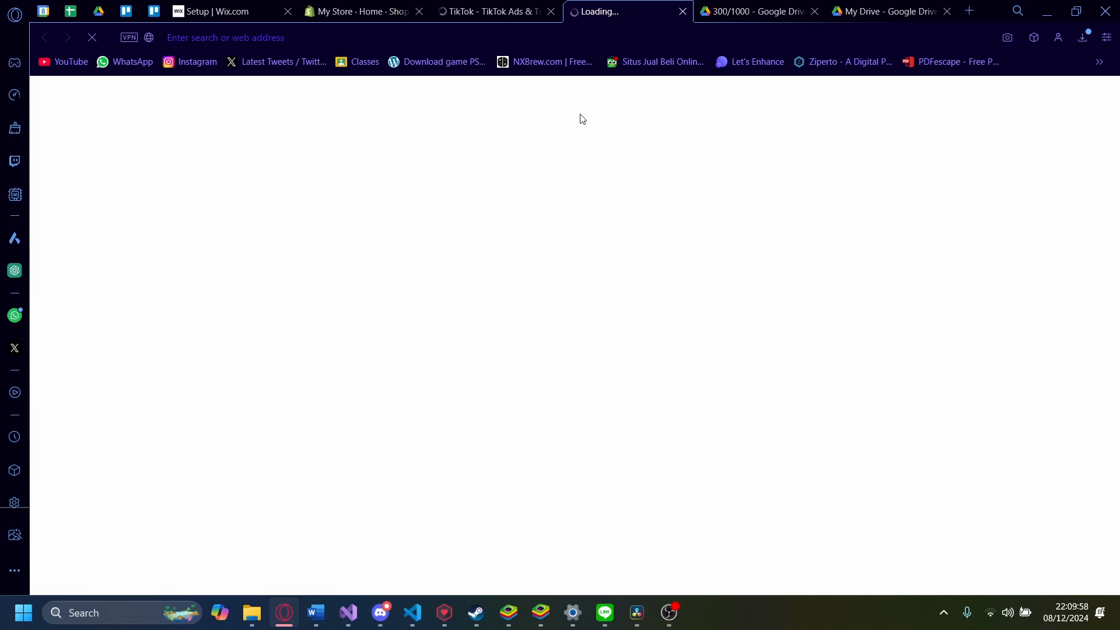
left_click(532, 6)
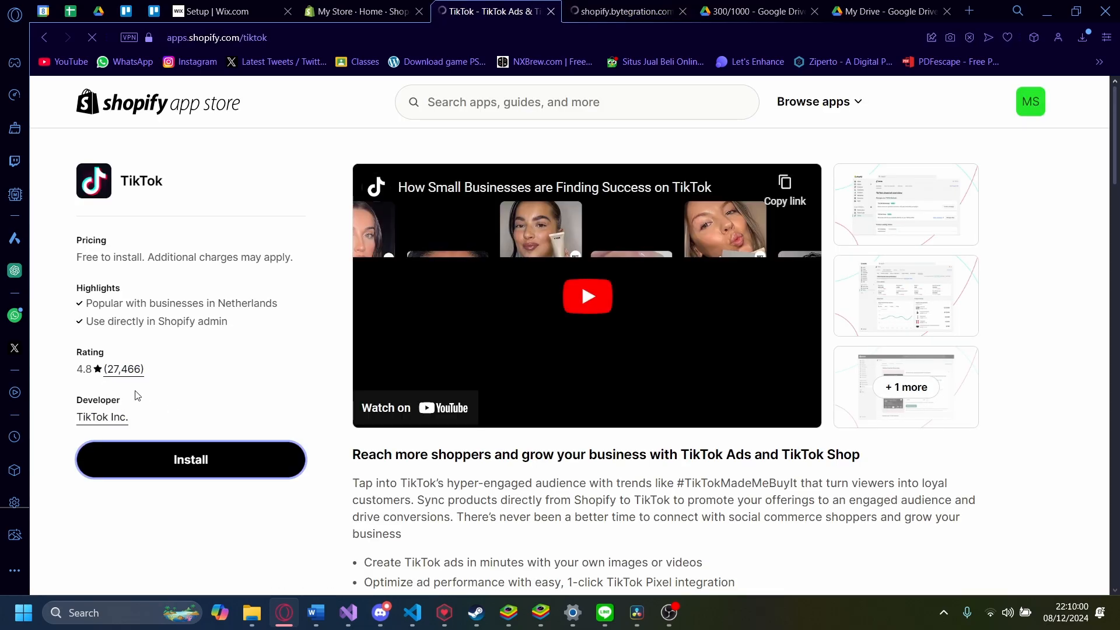
left_click(635, 6)
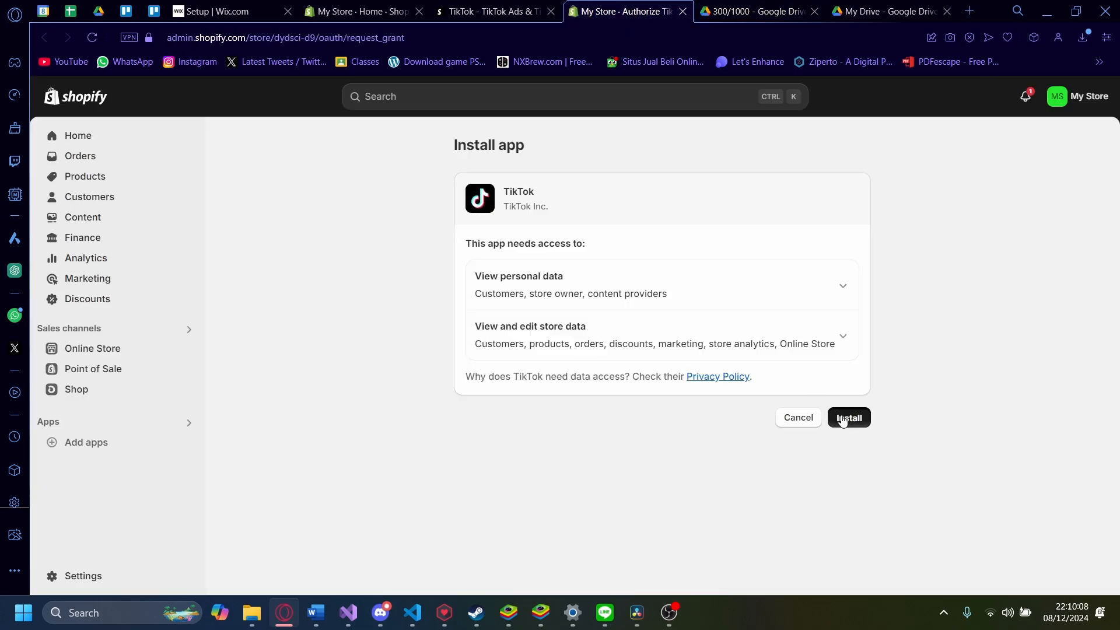
left_click(842, 418)
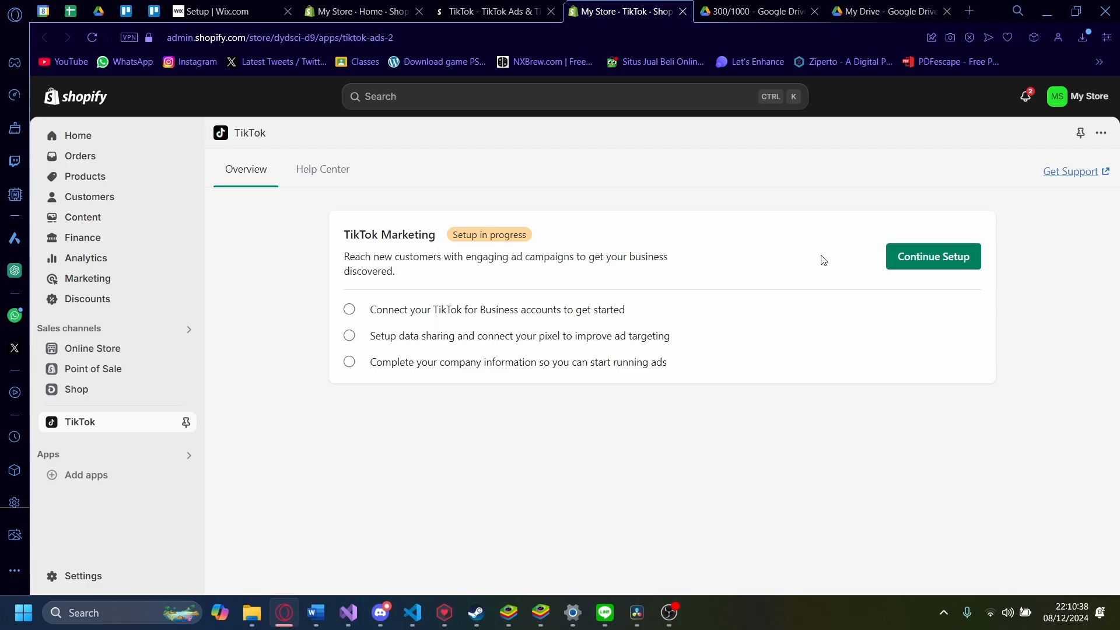
Step: Continue TikTok marketing setup and bring up the TikTok For Business login from Connect
left_click(911, 262)
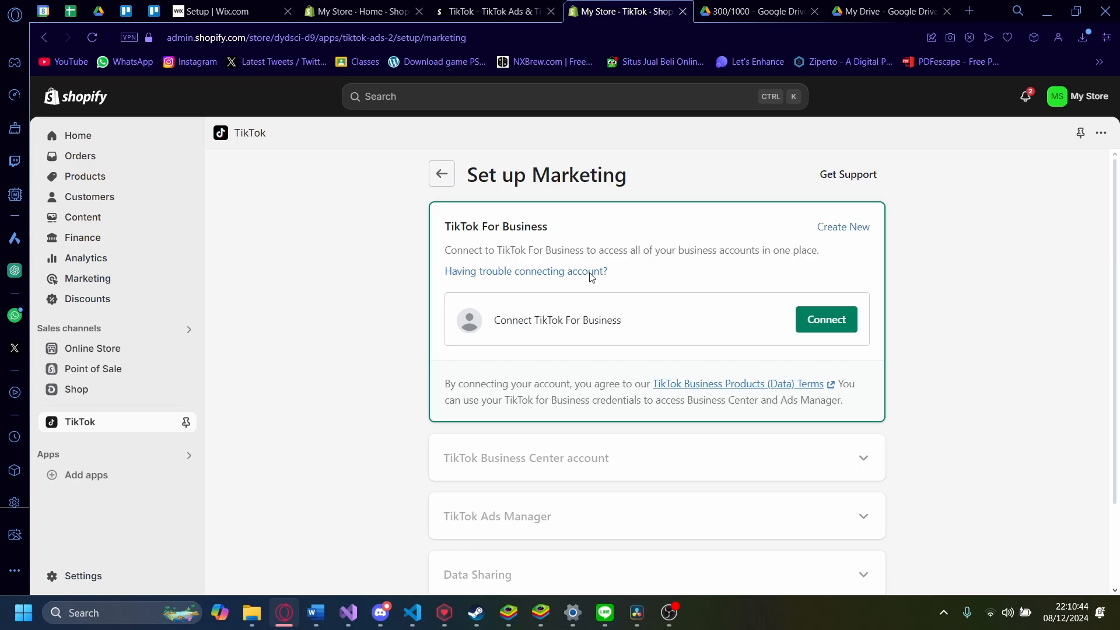
scroll(653, 317, "down", 2)
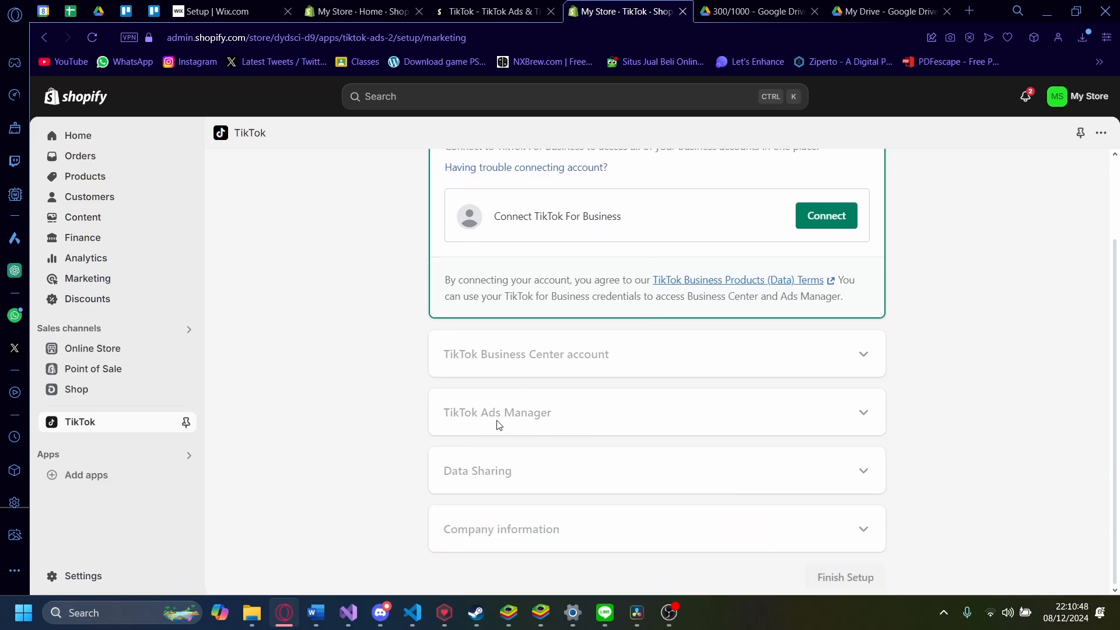
scroll(537, 423, "up", 2)
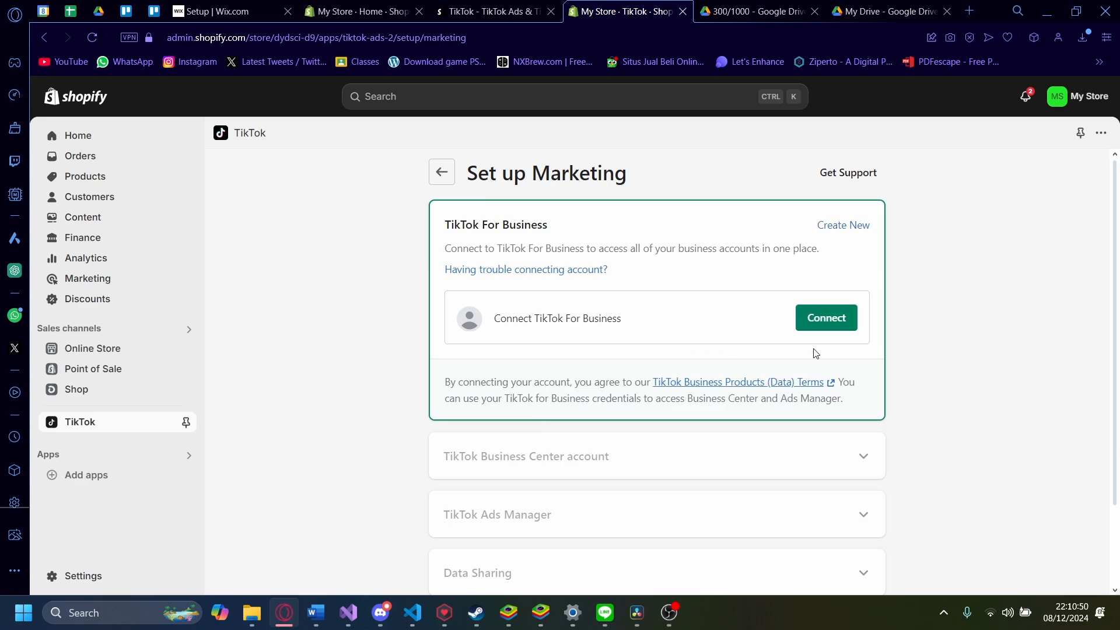
left_click(836, 327)
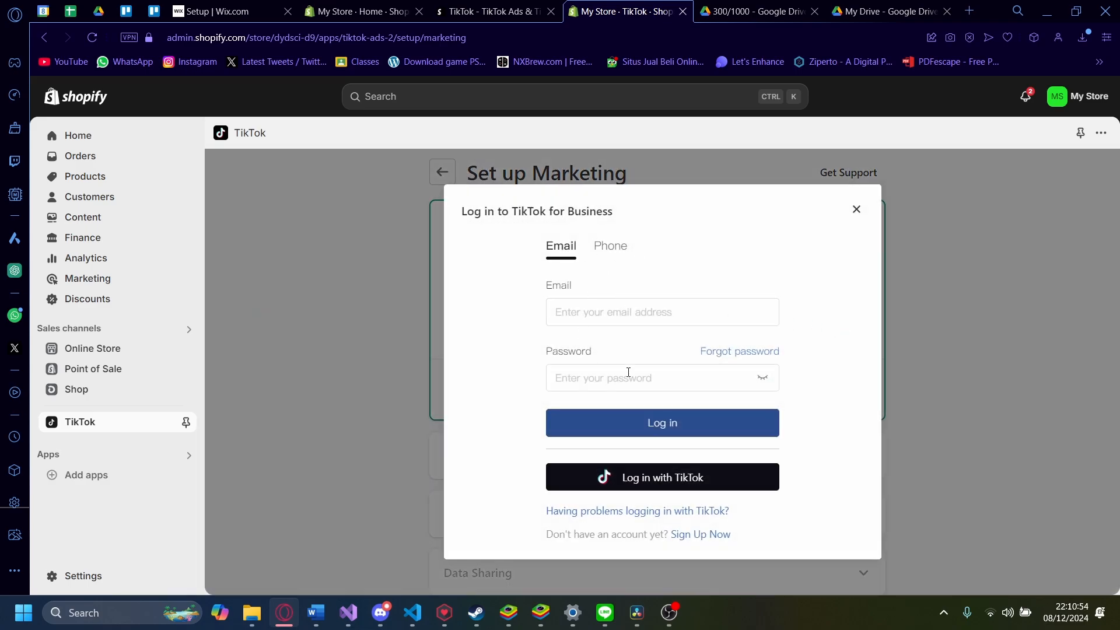
left_click(856, 208)
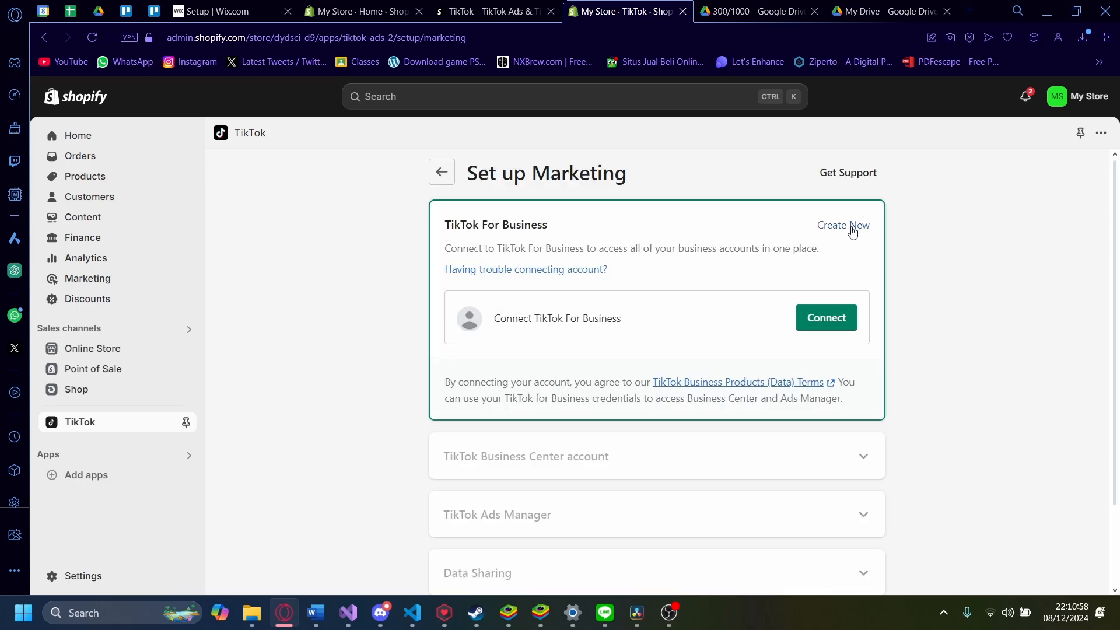
left_click(817, 314)
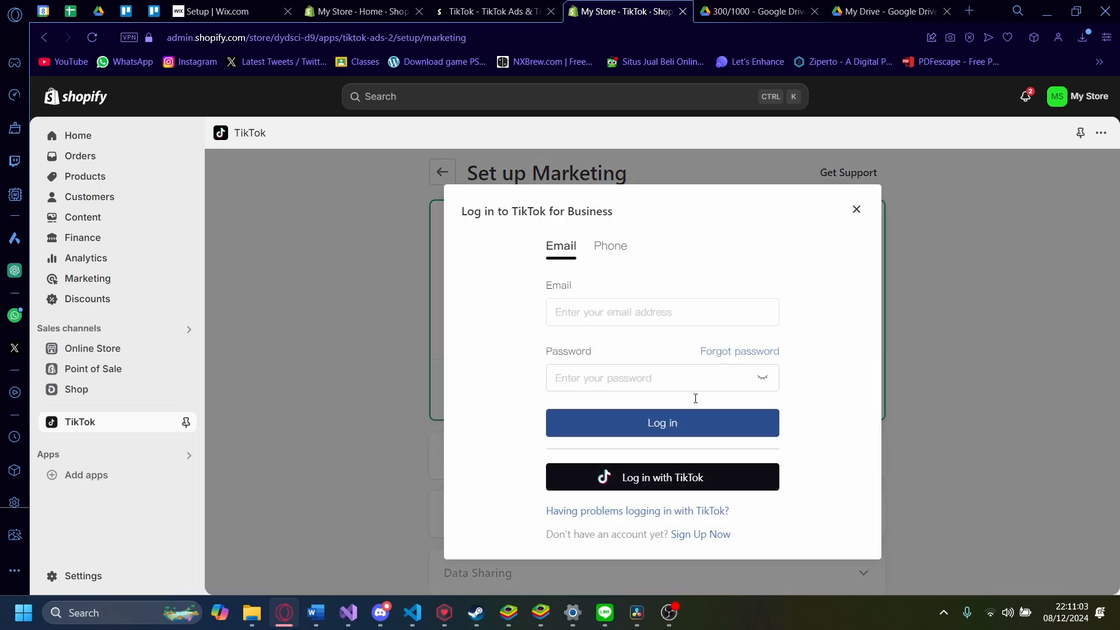
Step: Log in with TikTok and authorize TikTok For Business's requested permissions
left_click(641, 475)
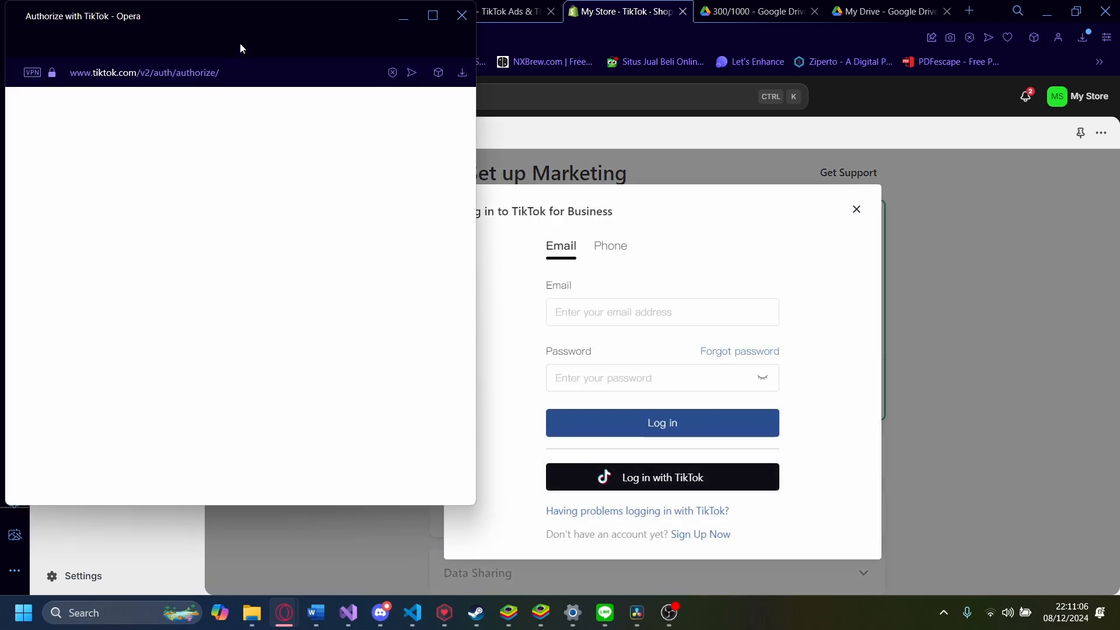
left_click_drag(275, 25, 357, 59)
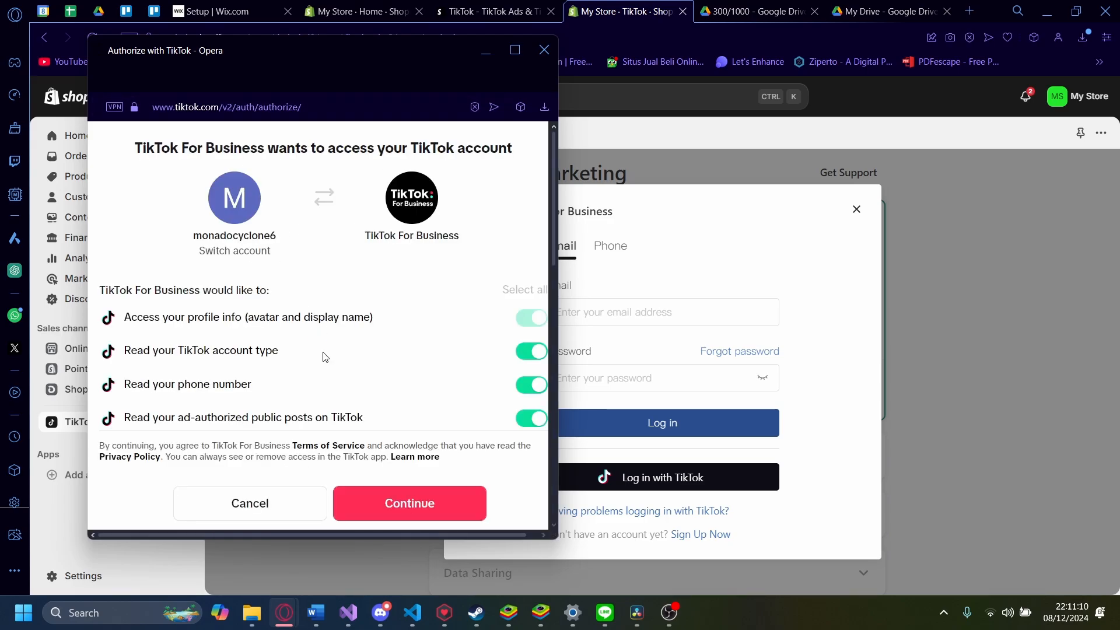
scroll(338, 385, "down", 1)
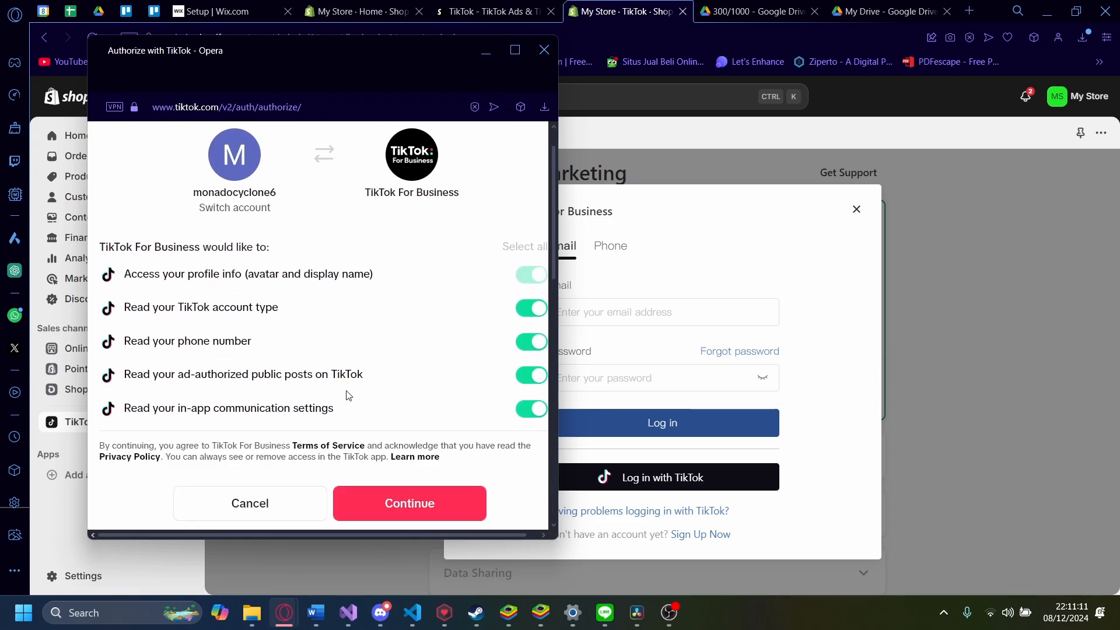
left_click(390, 491)
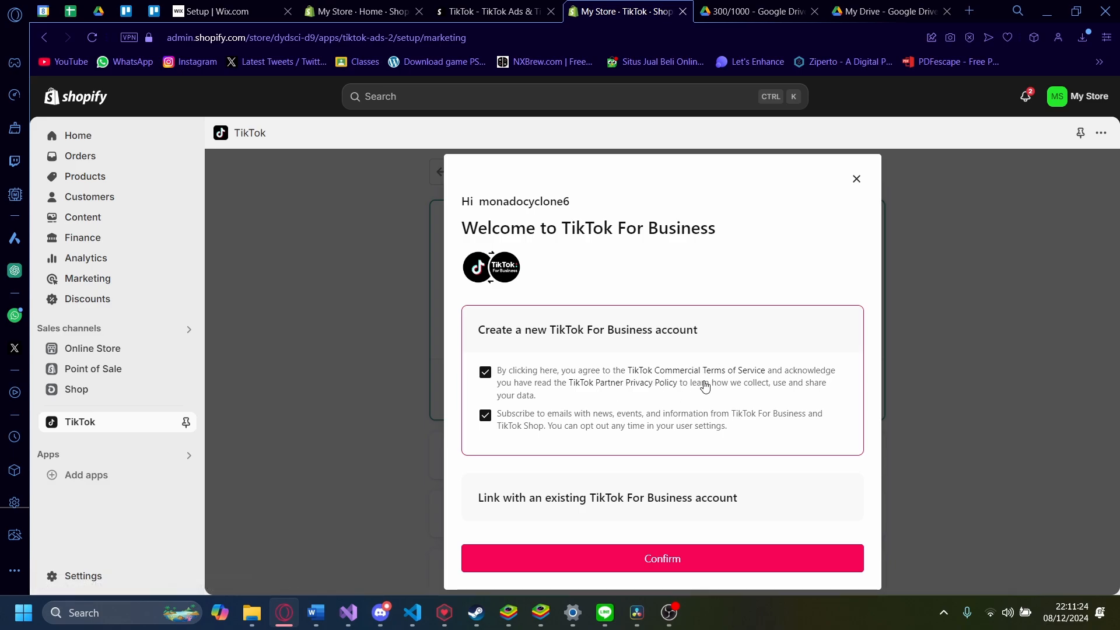
Step: Opt out of marketing emails, create the TikTok For Business account, and connect it to Shopify
left_click(599, 427)
left_click(587, 555)
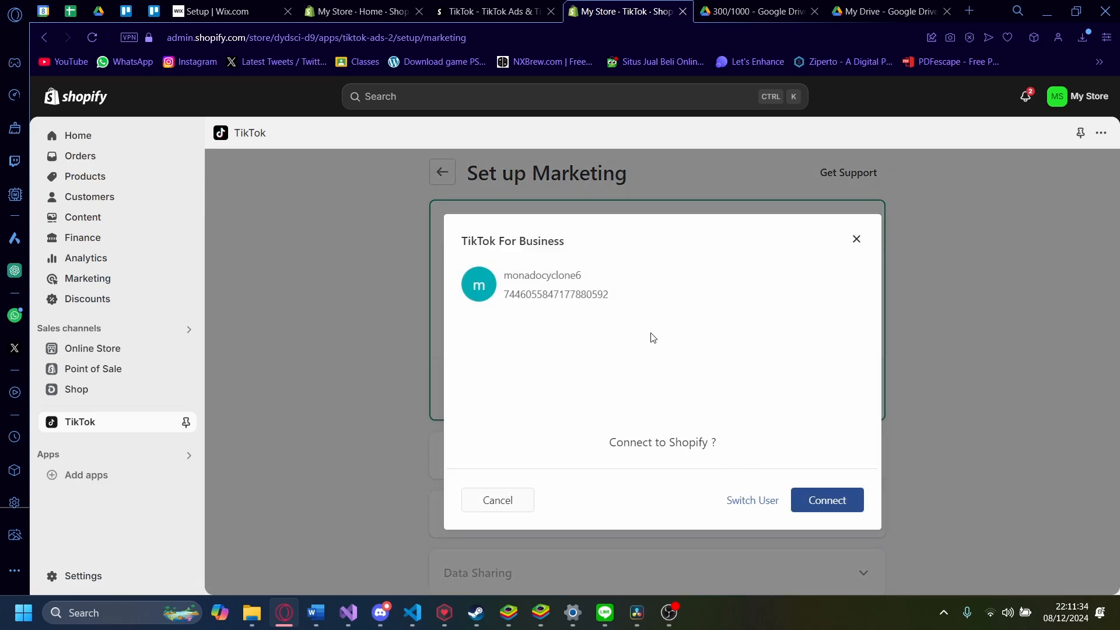
left_click(812, 493)
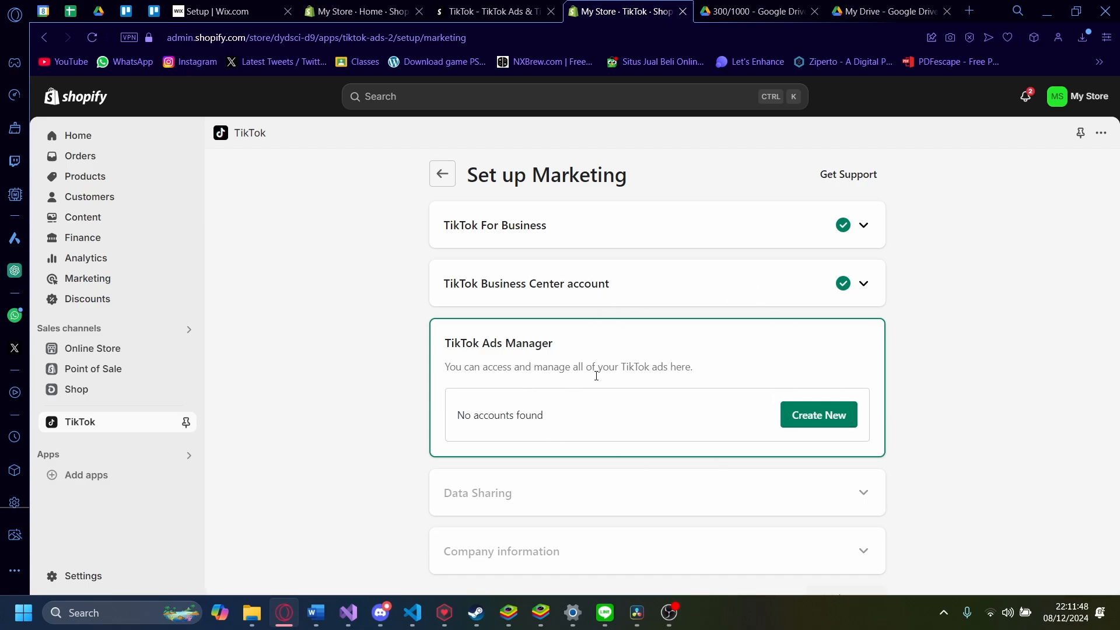
Step: Start a new TikTok Ads Manager account, review the prefilled sign-up form and try submitting
left_click(808, 421)
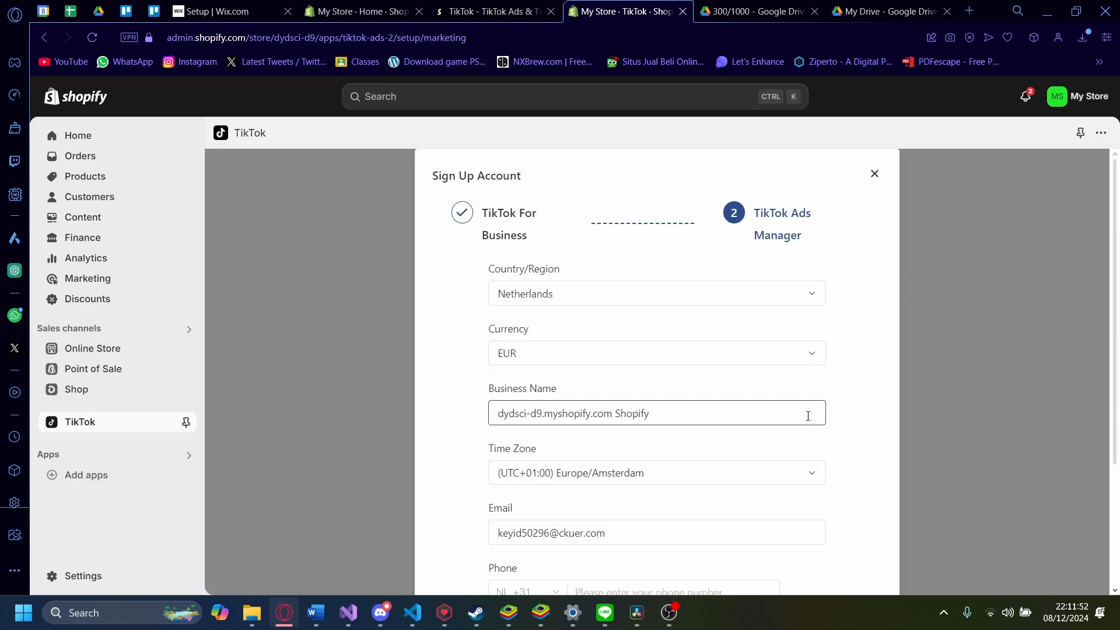
scroll(808, 416, "down", 3)
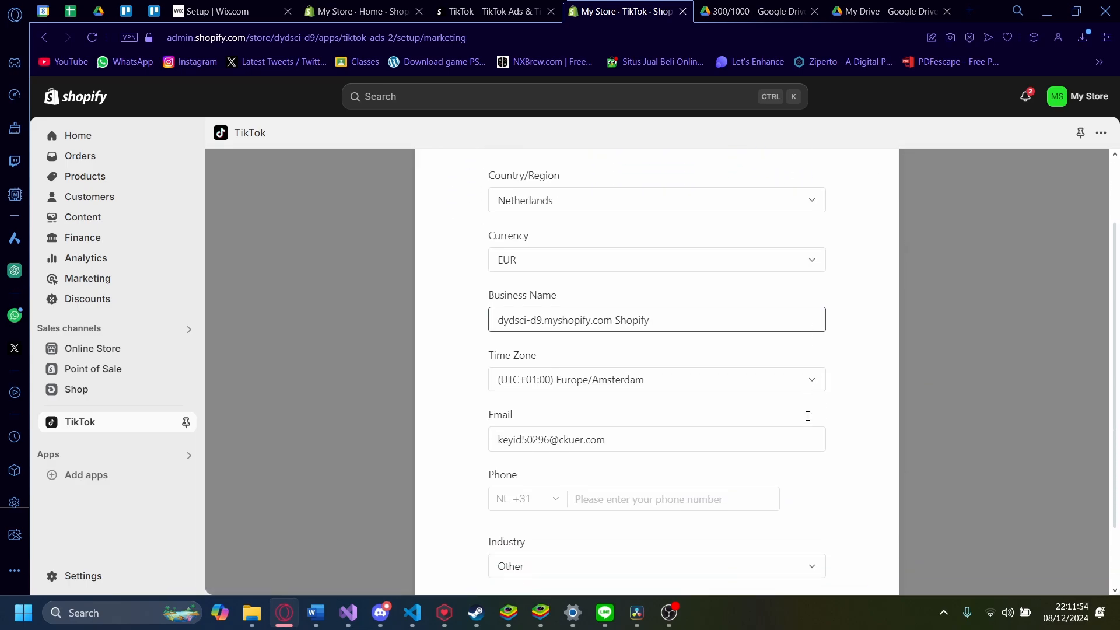
scroll(807, 415, "up", 3)
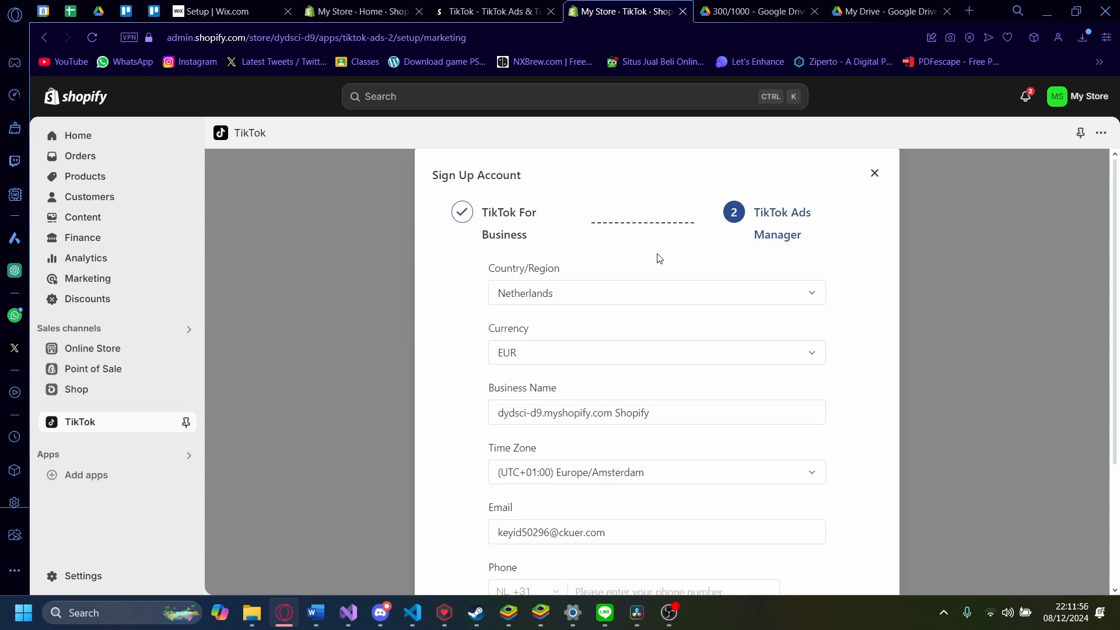
scroll(654, 313, "down", 3)
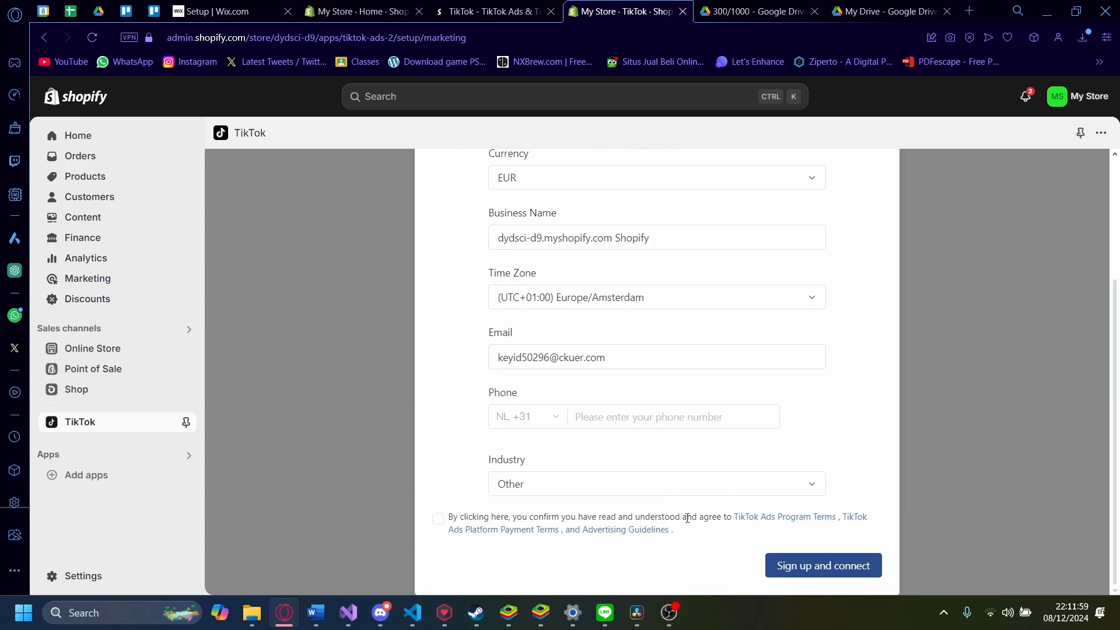
left_click(823, 565)
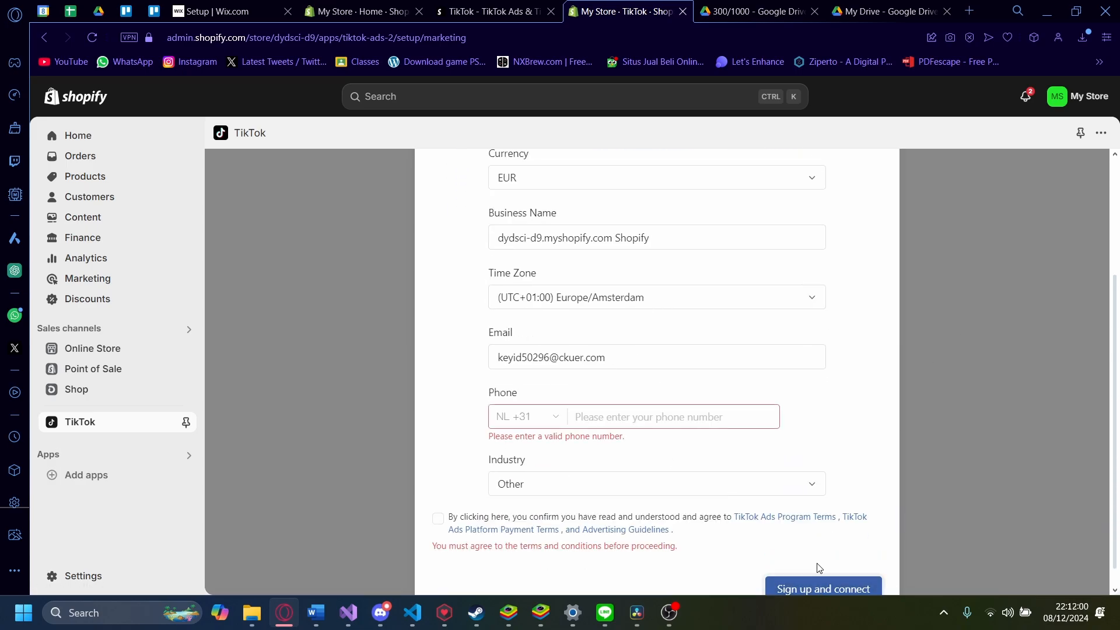
Step: Accept the TikTok Ads terms, keeping the phone country code at NL +31
left_click(526, 416)
scroll(583, 496, "down", 5)
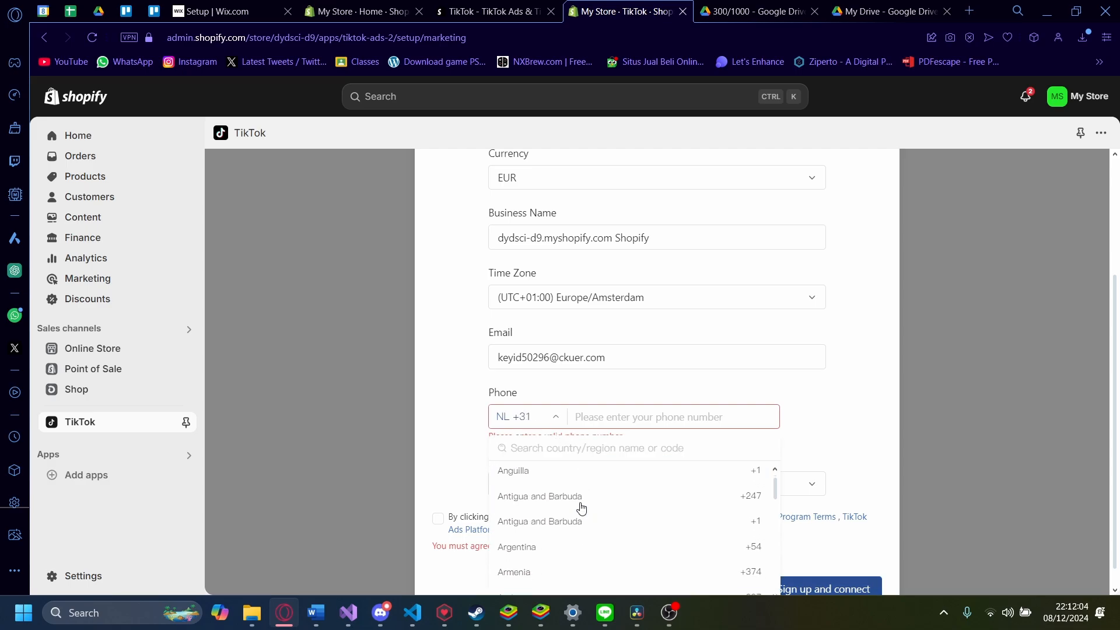
left_click(470, 455)
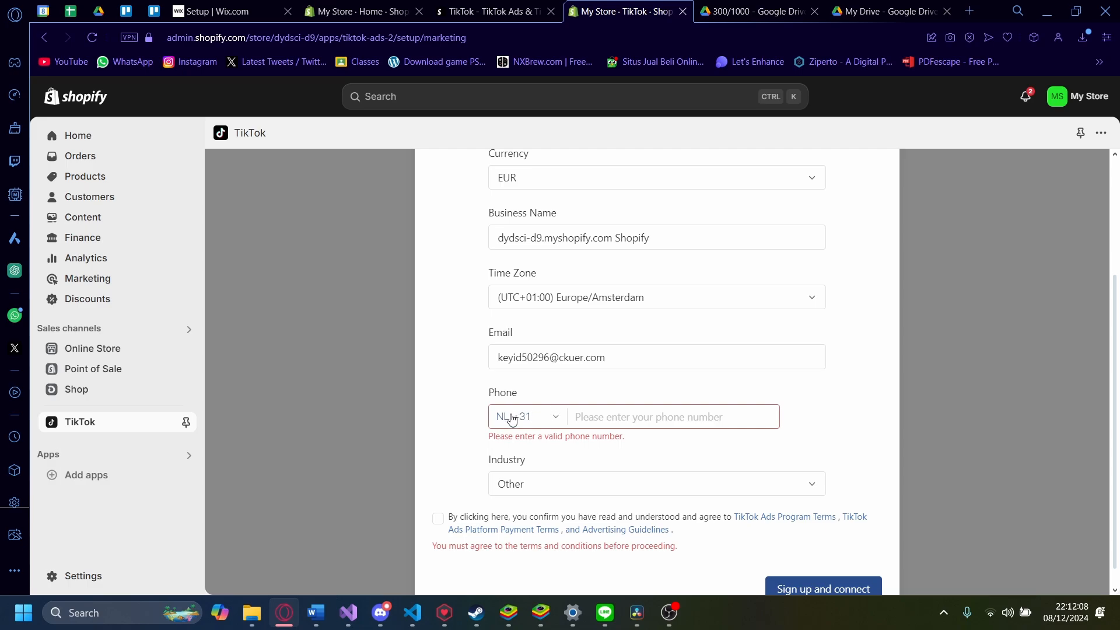
left_click(438, 519)
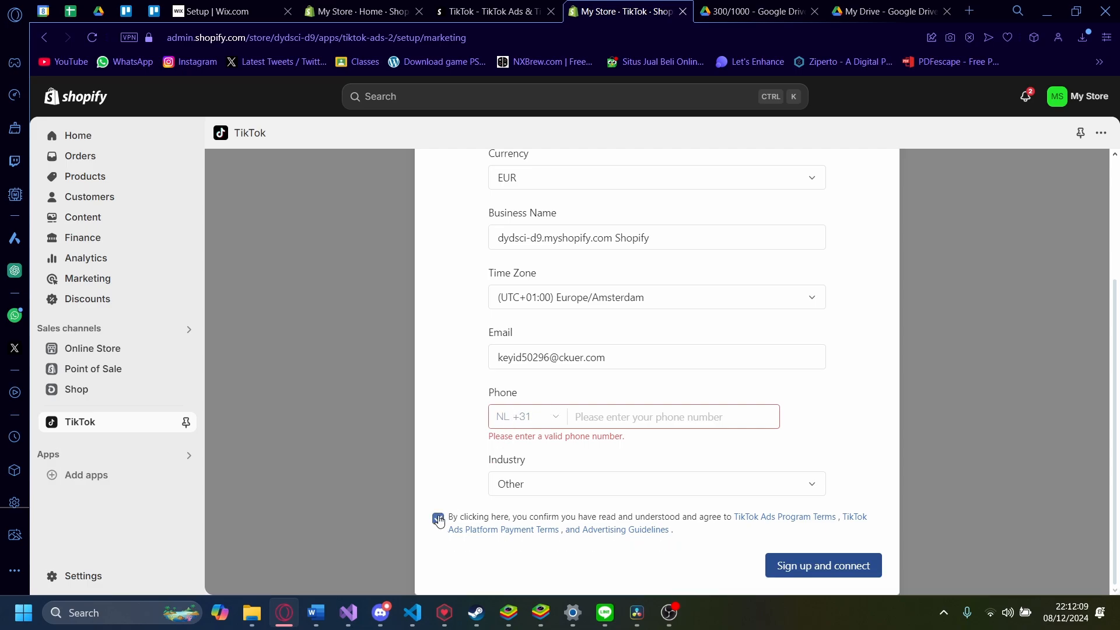
left_click(544, 419)
scroll(533, 496, "down", 20)
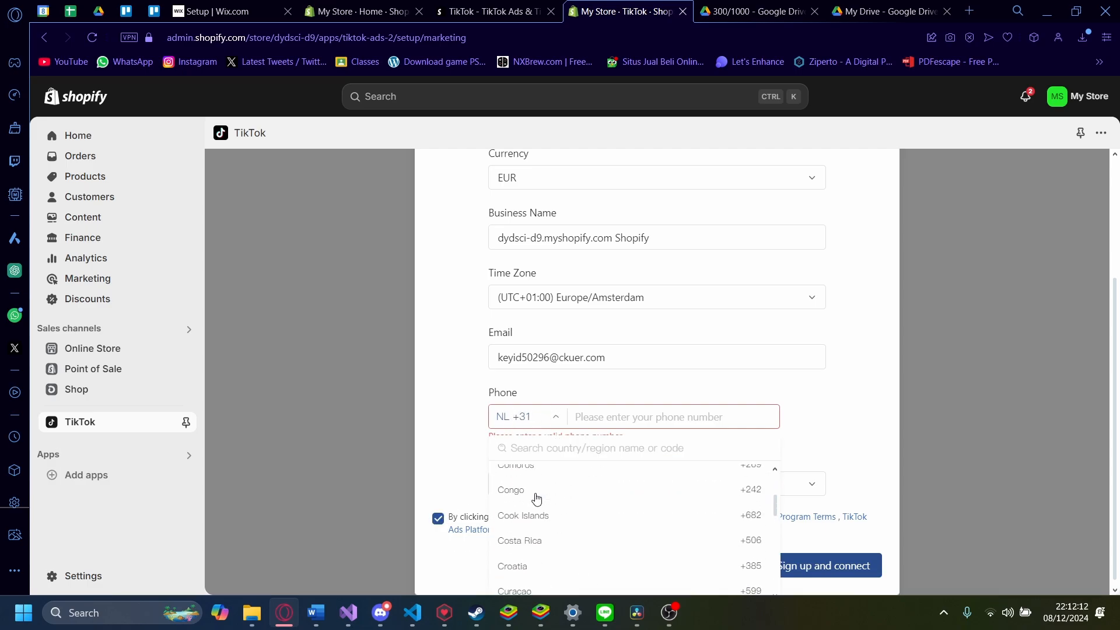
left_click(420, 402)
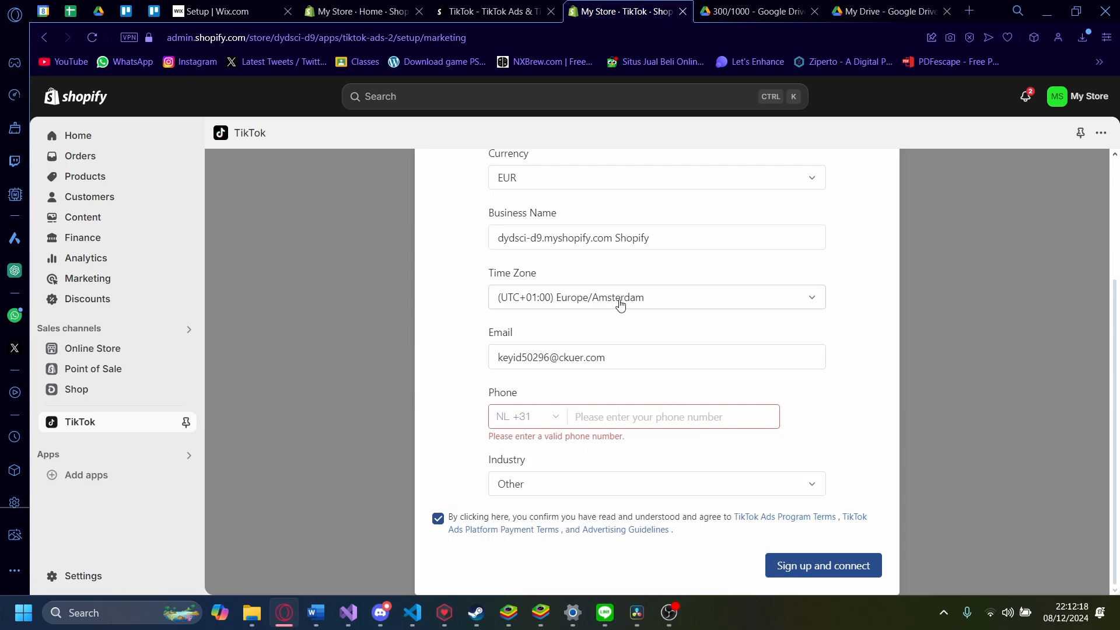
scroll(799, 373, "up", 3)
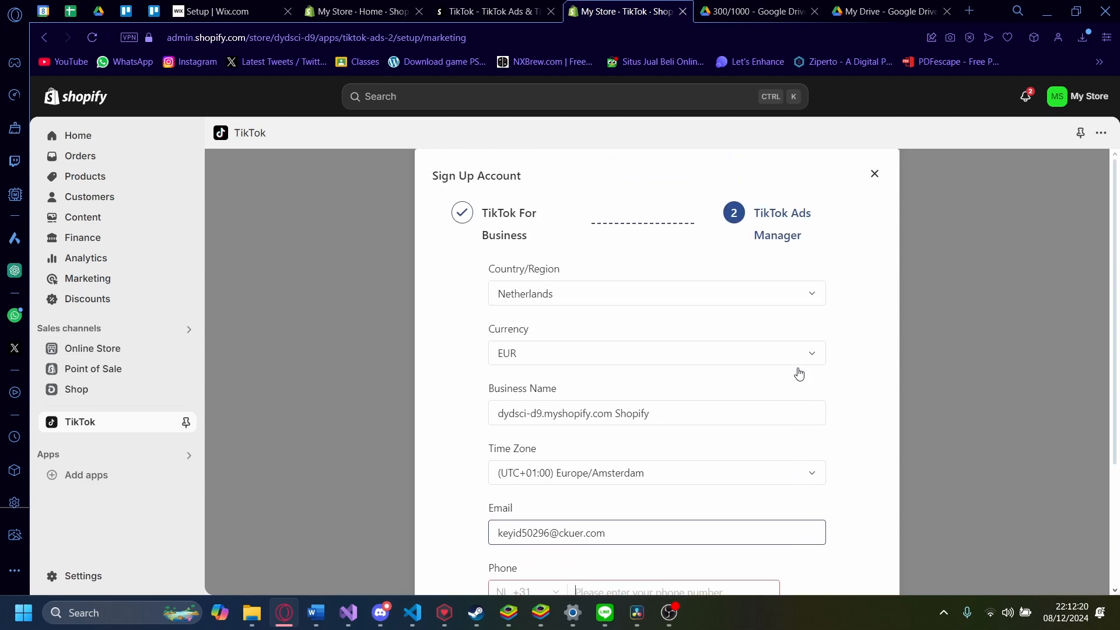
scroll(699, 410, "down", 3)
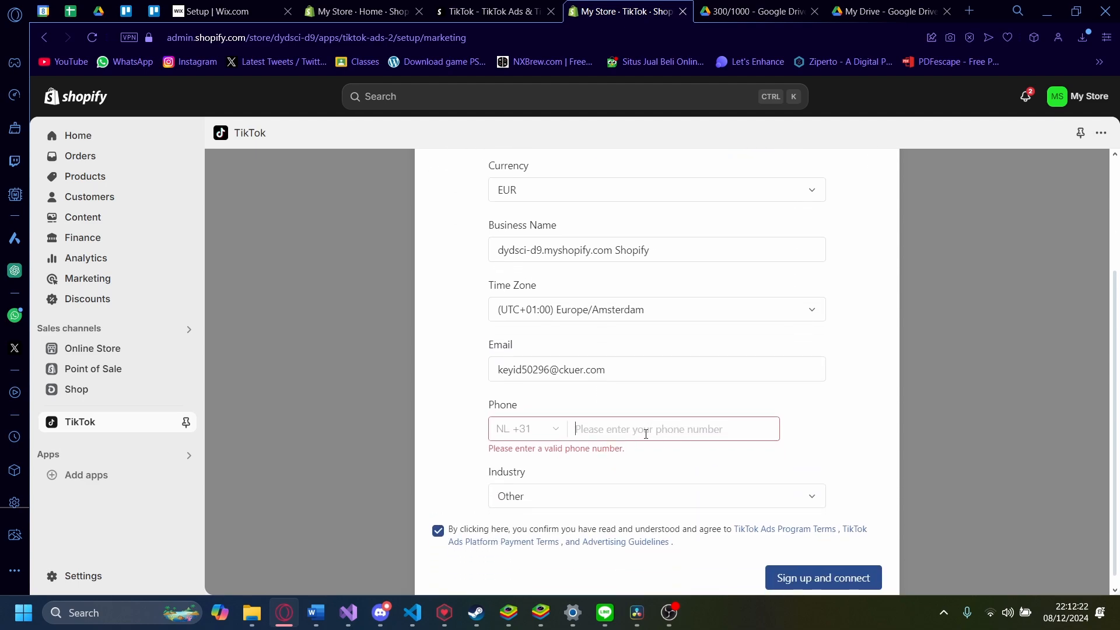